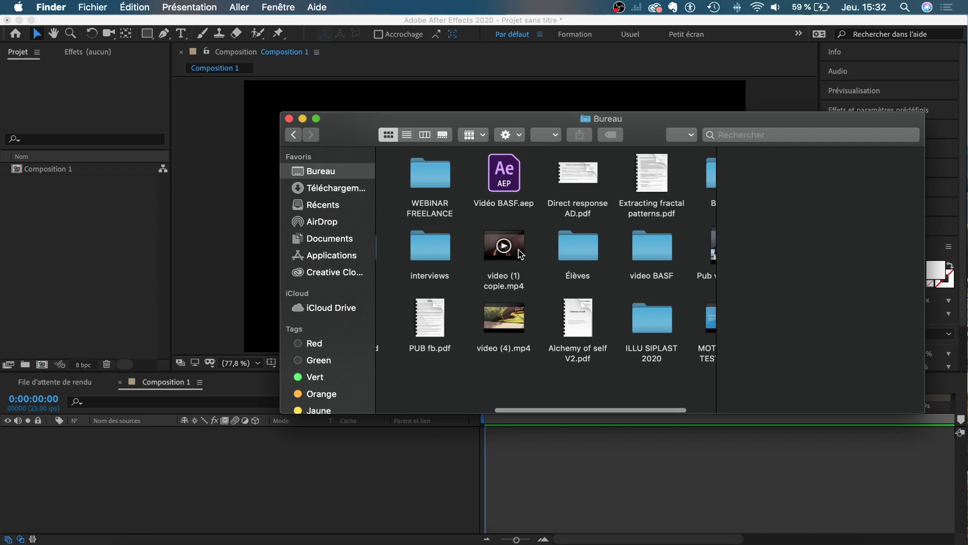
Add video (1) copie.mp4 from the Bureau folder to Composition 1 and set the preview resolution to Un demi (half)
drag(521, 253, 183, 461)
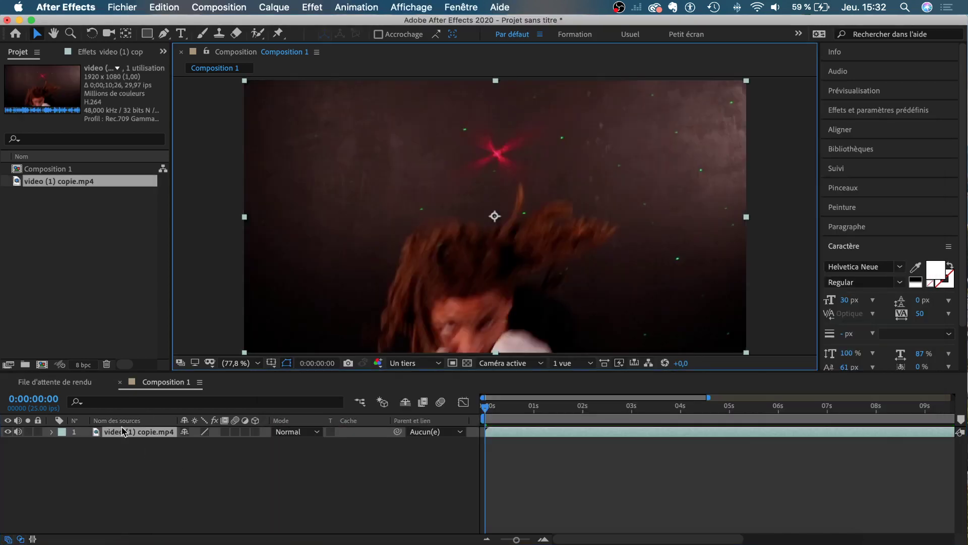
click(411, 363)
click(421, 404)
click(537, 459)
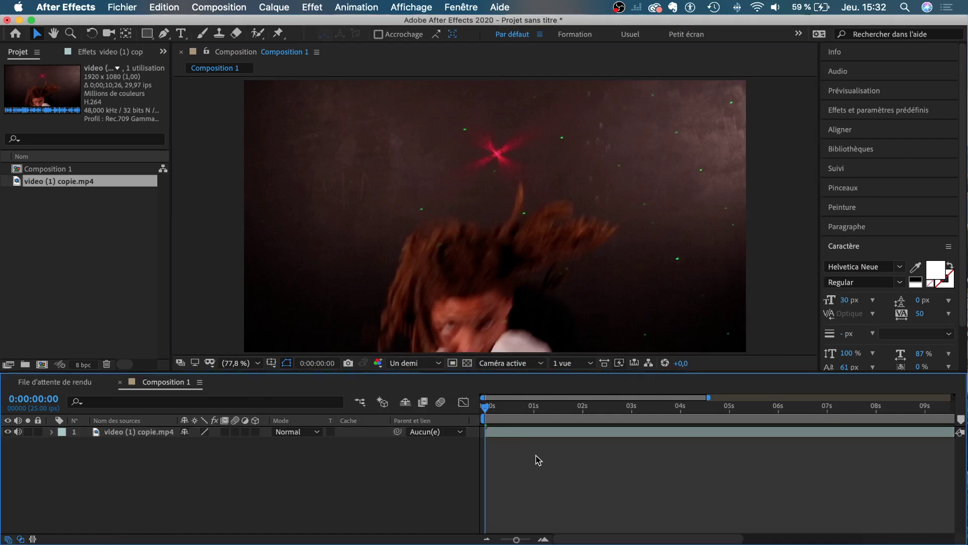
mouse_move(484, 404)
mouse_down()
mouse_move(609, 410)
mouse_move(484, 410)
mouse_up()
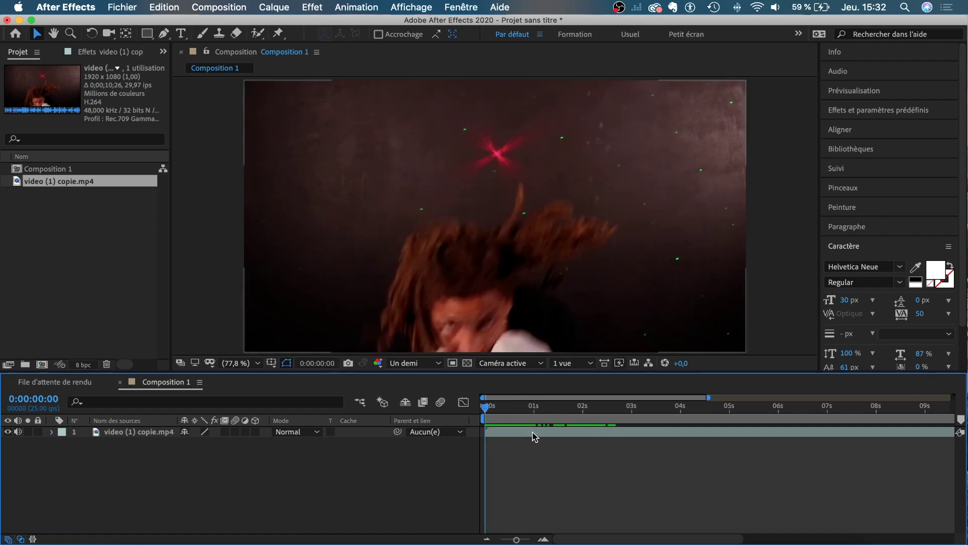
Shorten the work area to end at 6 seconds and preview the clip within it
key(minus)
drag(953, 418, 626, 418)
scroll(590, 444, up, 2)
scroll(590, 444, left, 5)
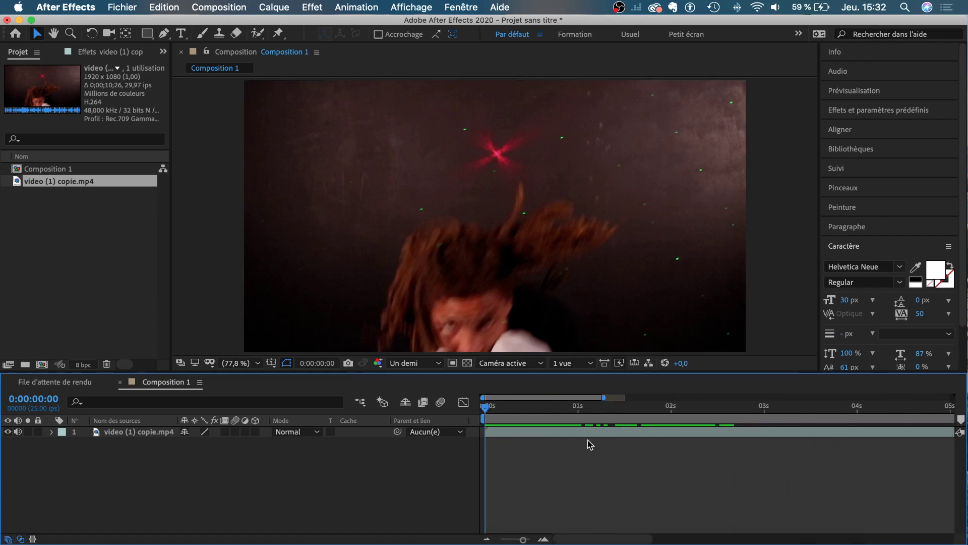
scroll(590, 444, down, 1)
key(space)
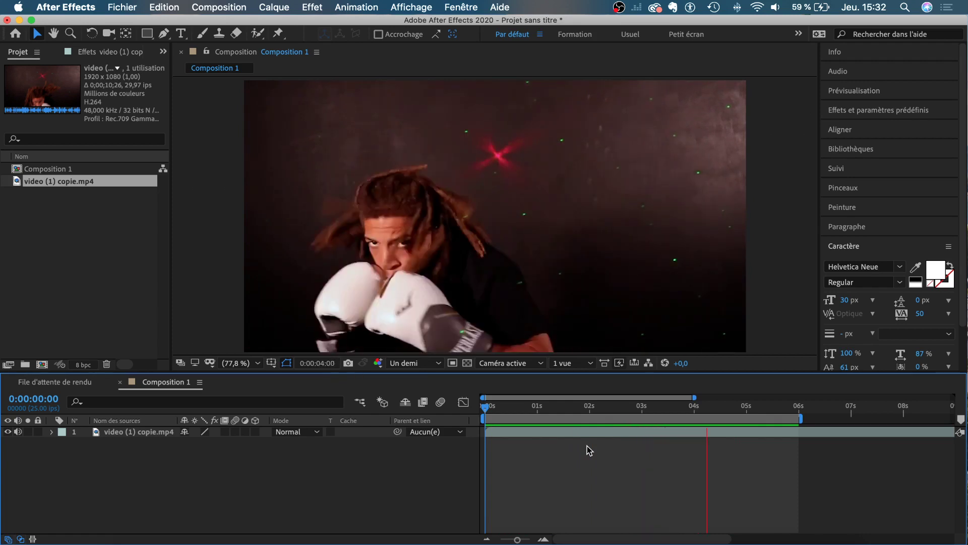
click(562, 407)
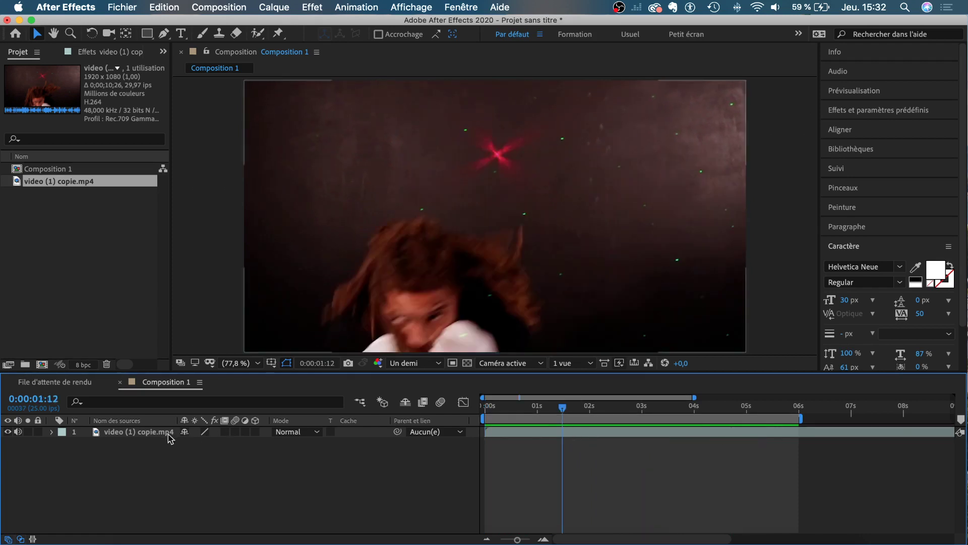
Apply Extension temporelle to the video (1) copie.mp4 layer, stretching it to a new duration of 0:00:21:22 from the layer's in point
click(135, 433)
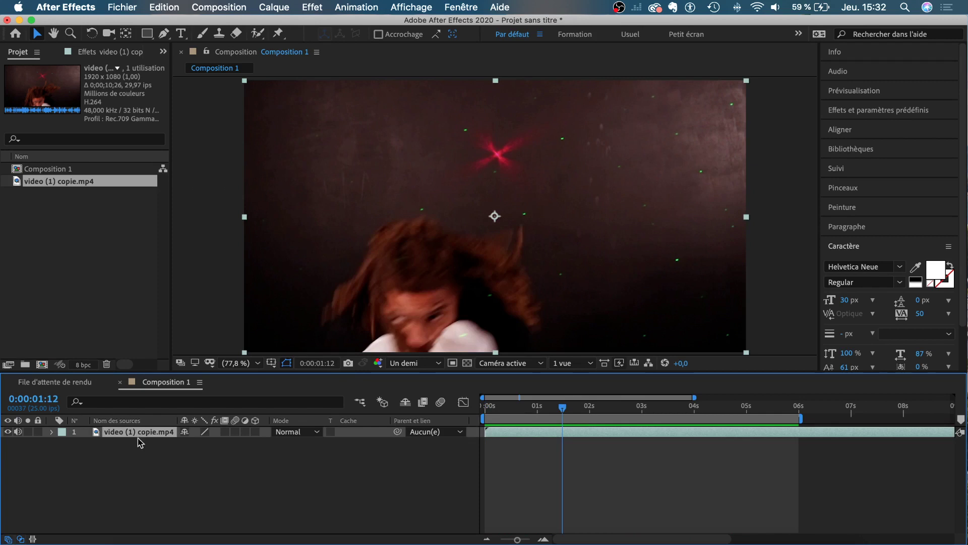
right_click(140, 434)
mouse_move(204, 353)
mouse_move(160, 285)
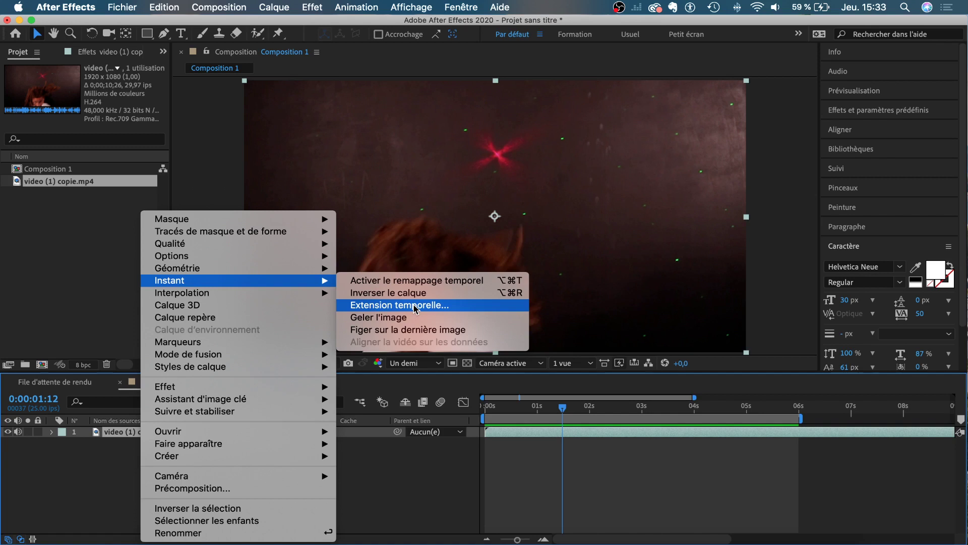
click(370, 305)
drag(226, 155, 492, 146)
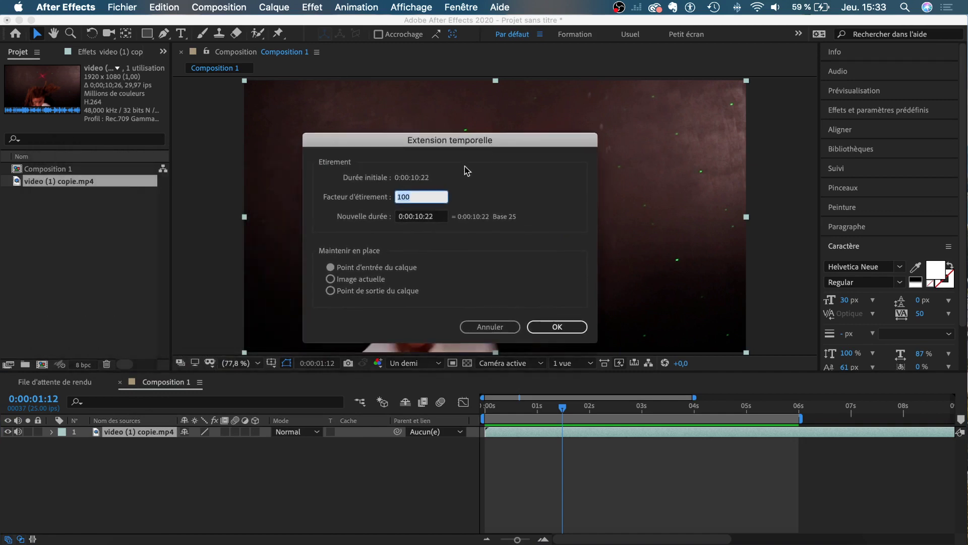
click(378, 202)
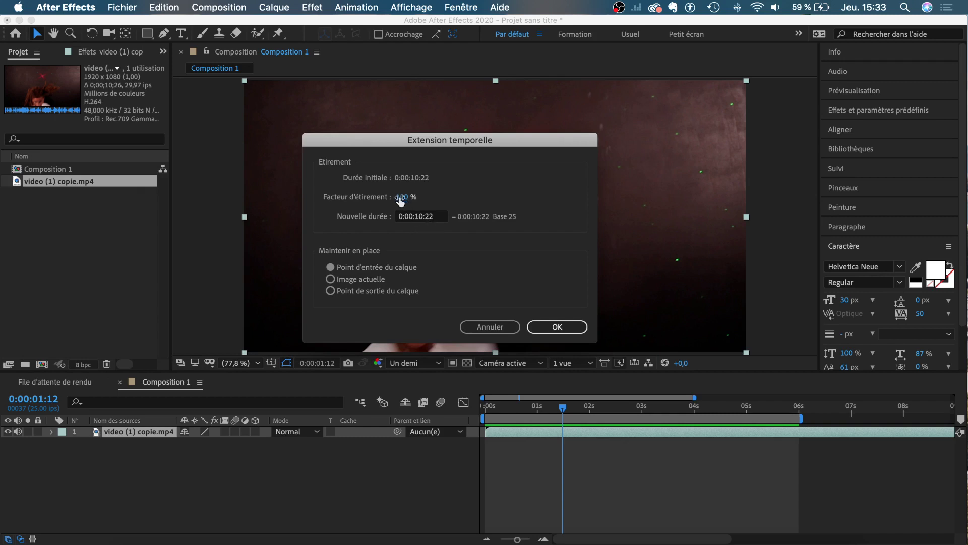
drag(402, 197, 466, 195)
click(556, 327)
Preview the stretched boxing clip from the start of the timeline and scrub through its first second
drag(549, 407, 483, 411)
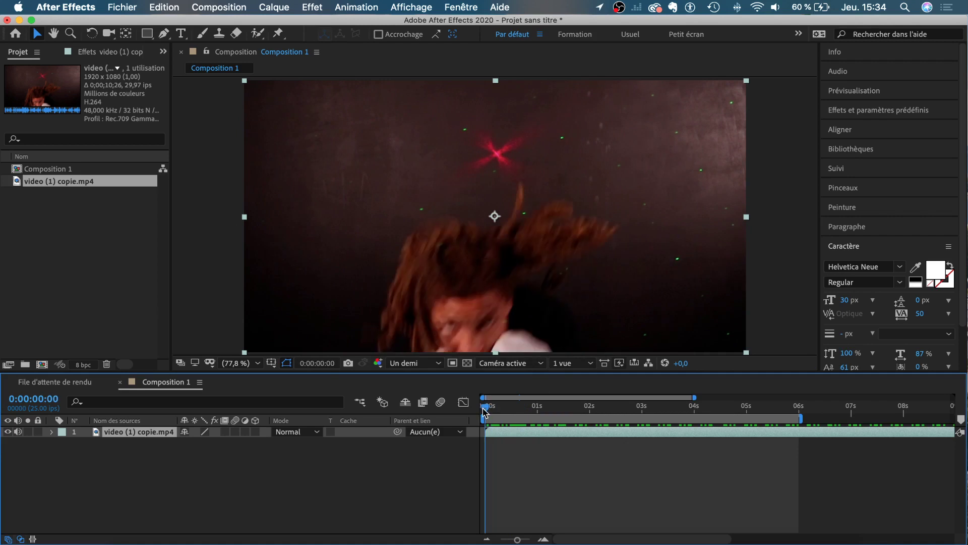
key(space)
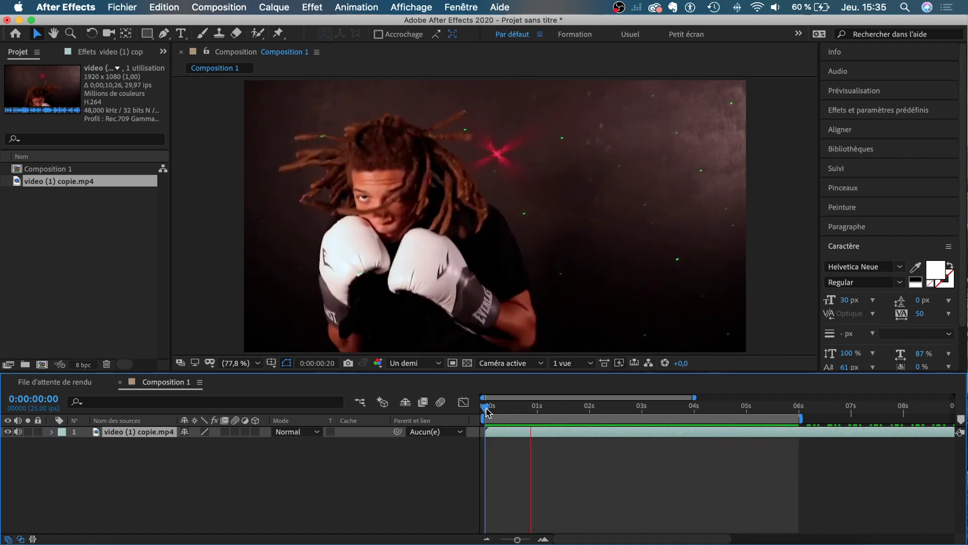
key(space)
drag(488, 411, 531, 406)
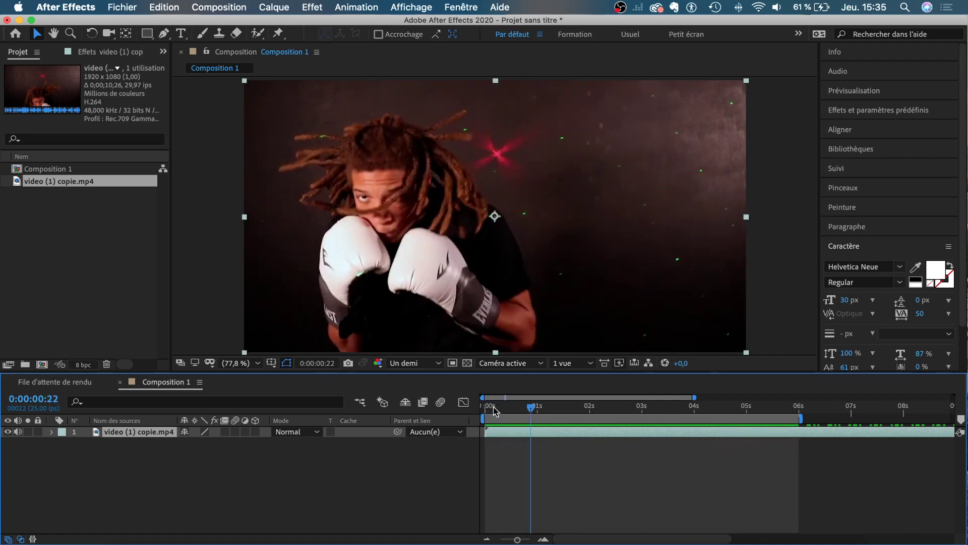
Increase the stretch factor of the video (1) copie.mp4 layer further with Extension temporelle
right_click(150, 434)
mouse_move(198, 287)
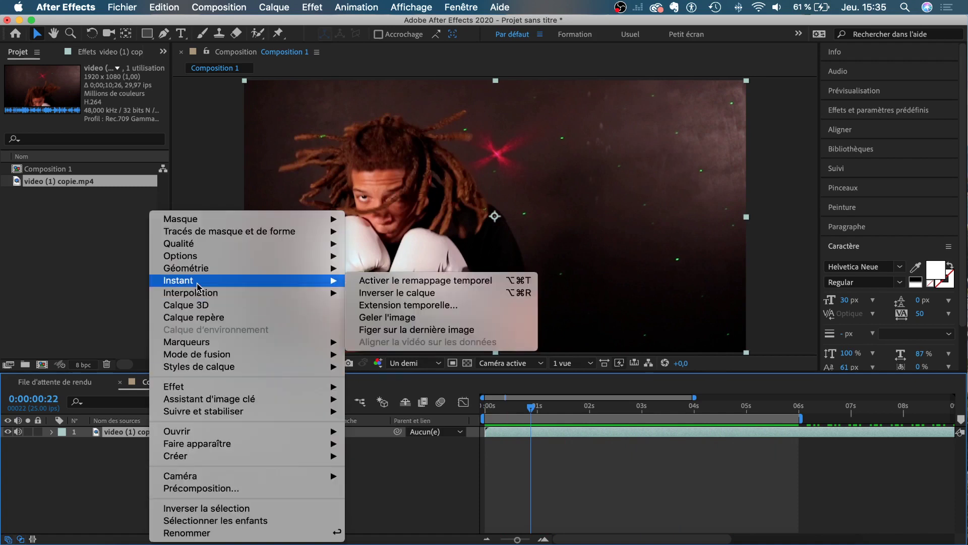
click(412, 306)
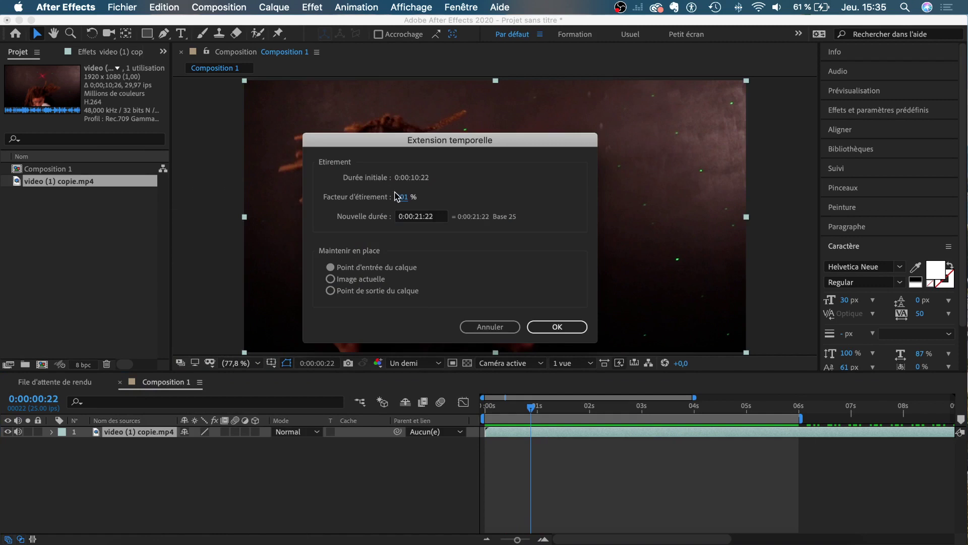
drag(531, 199, 607, 203)
click(558, 327)
Play and scrub the further slowed clip over its first seconds to check the smoothness of the motion
drag(533, 407, 485, 408)
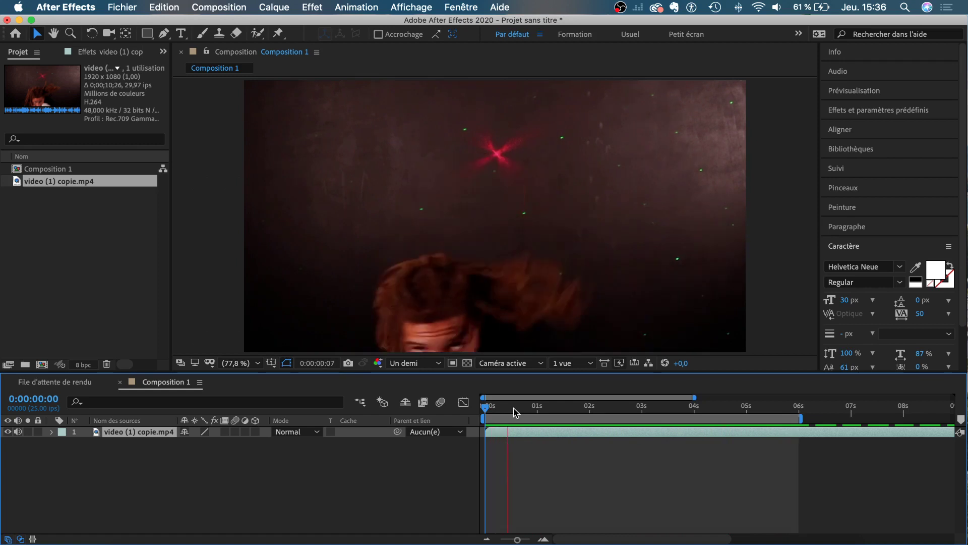
drag(514, 408, 537, 406)
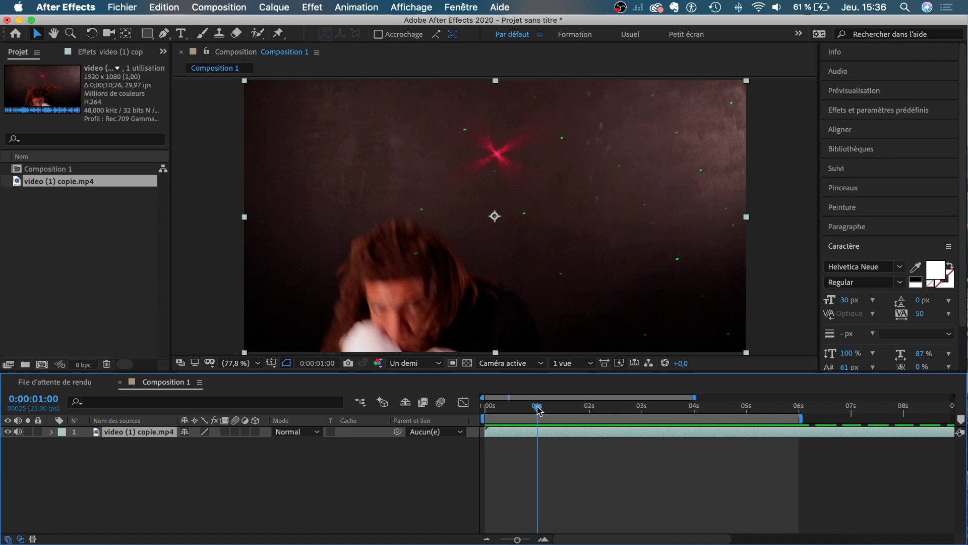
drag(538, 408, 598, 407)
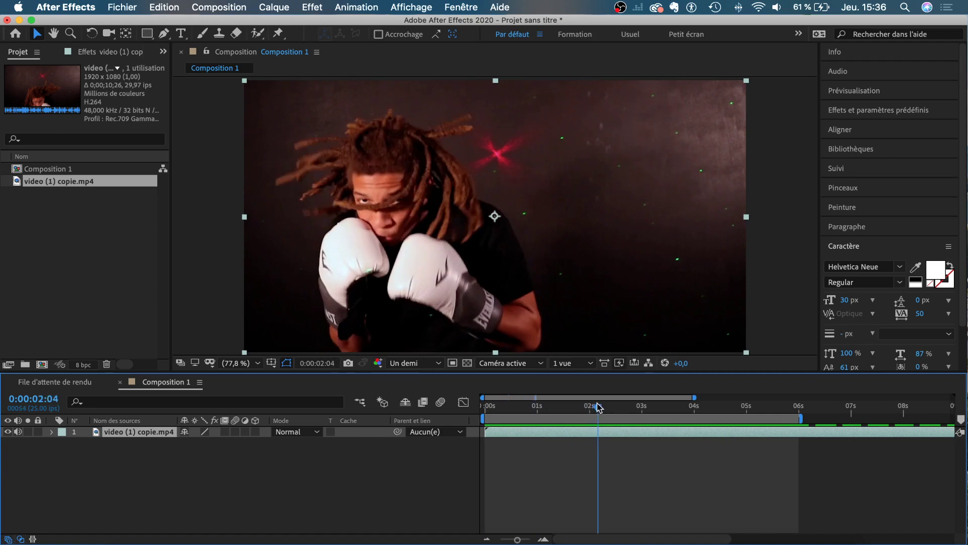
key(space)
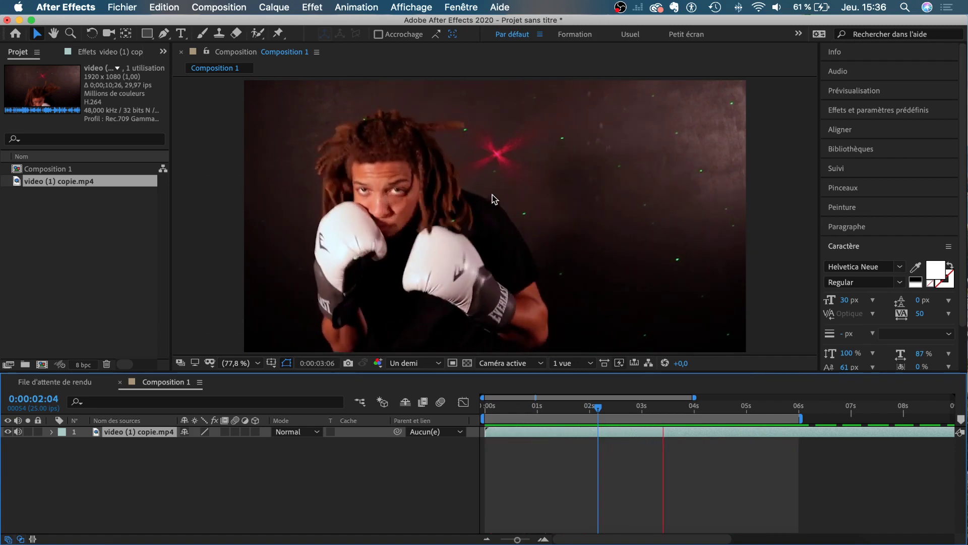
click(537, 407)
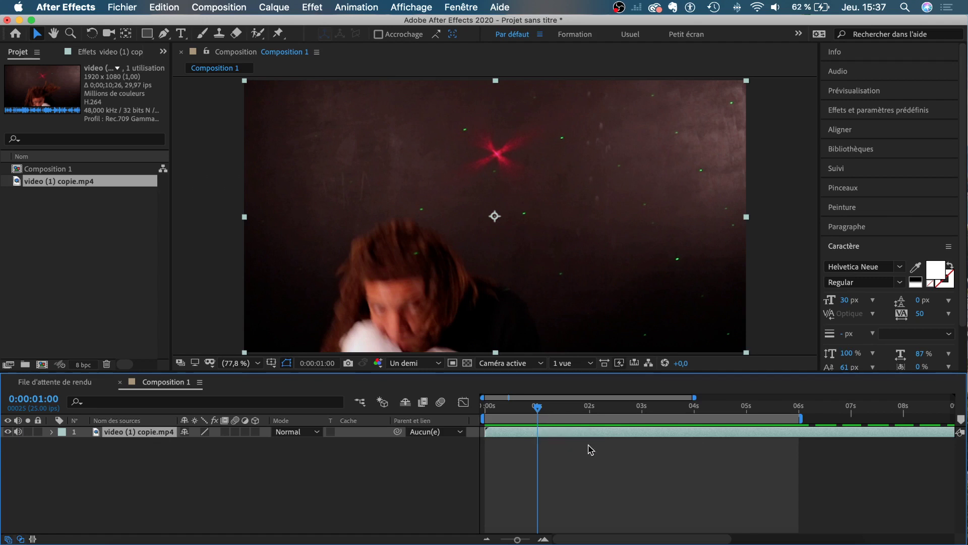
click(518, 405)
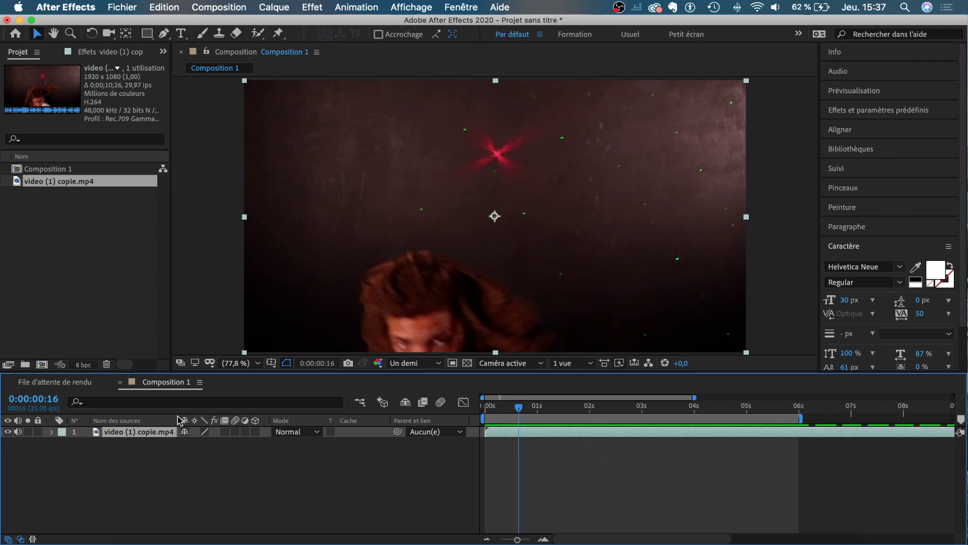
Delete the video (1) copie.mp4 layer and add video (4).mp4 from the Bureau folder to the composition in its place
key(Delete)
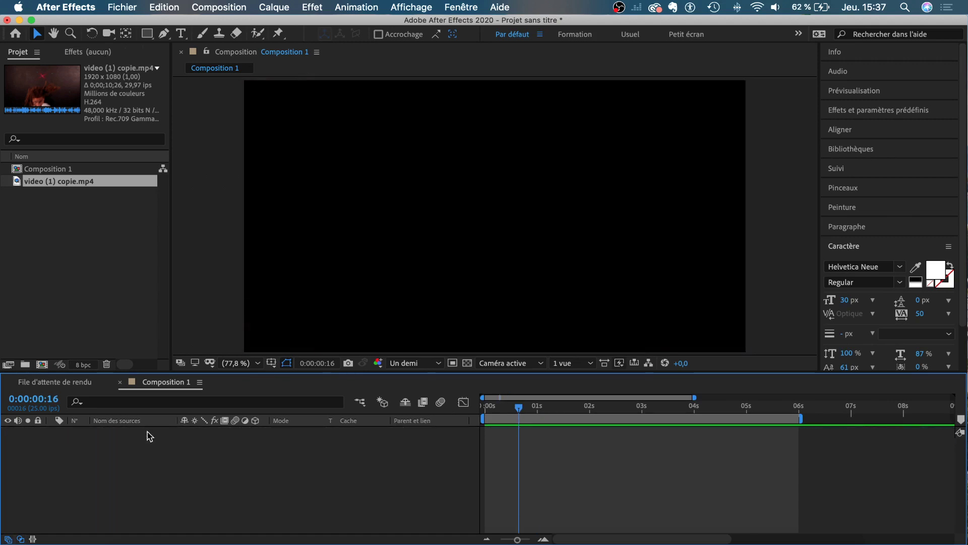
click(132, 534)
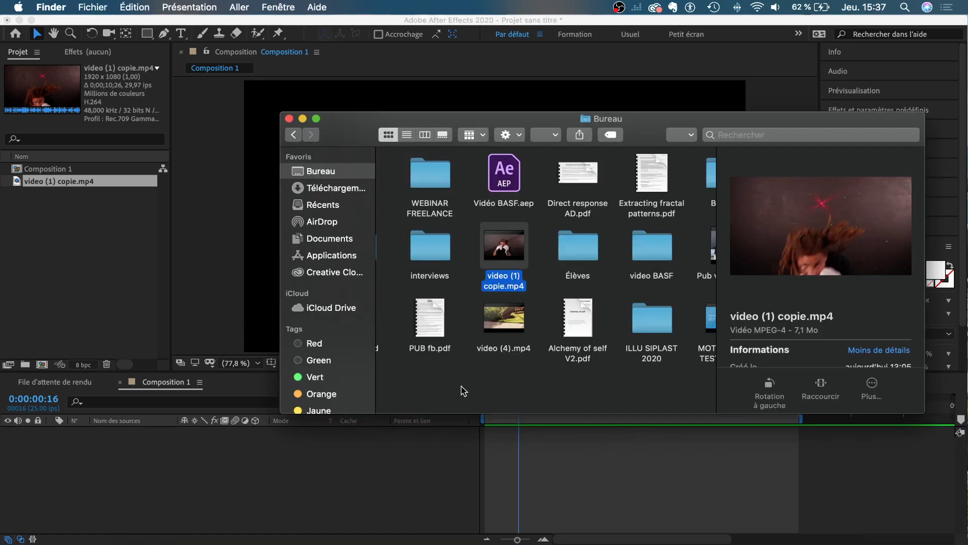
drag(488, 328, 116, 454)
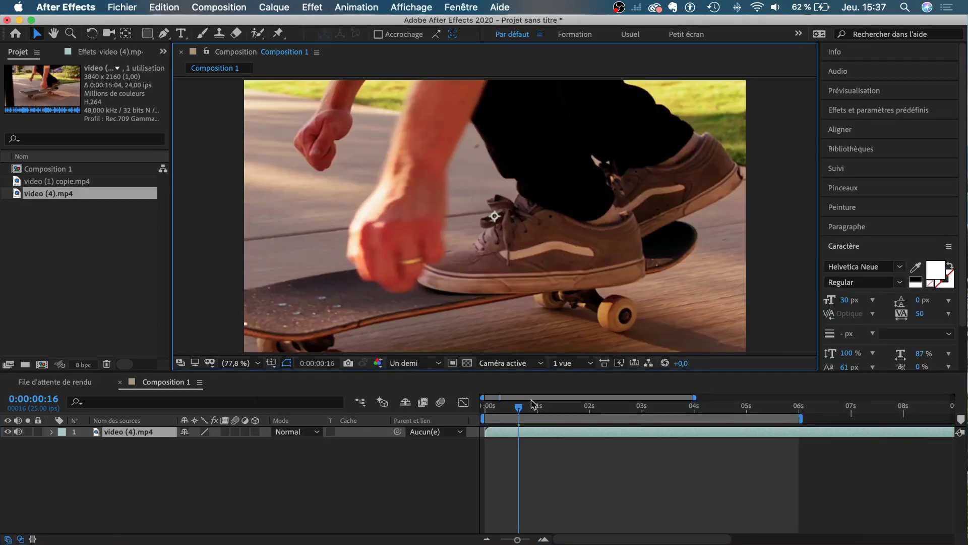
drag(519, 409, 532, 408)
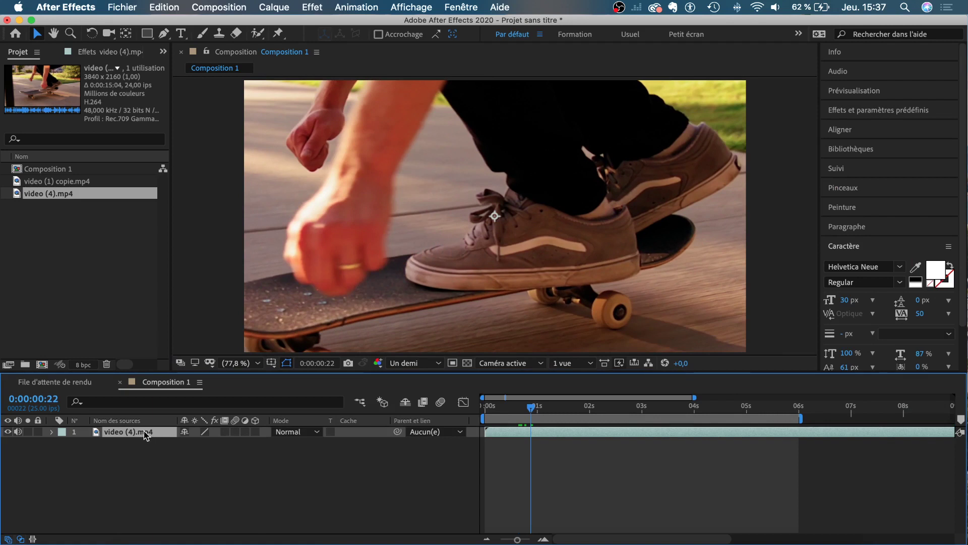
Set the scale (Echelle) of the video (4).mp4 layer to 50%
key(s)
click(201, 443)
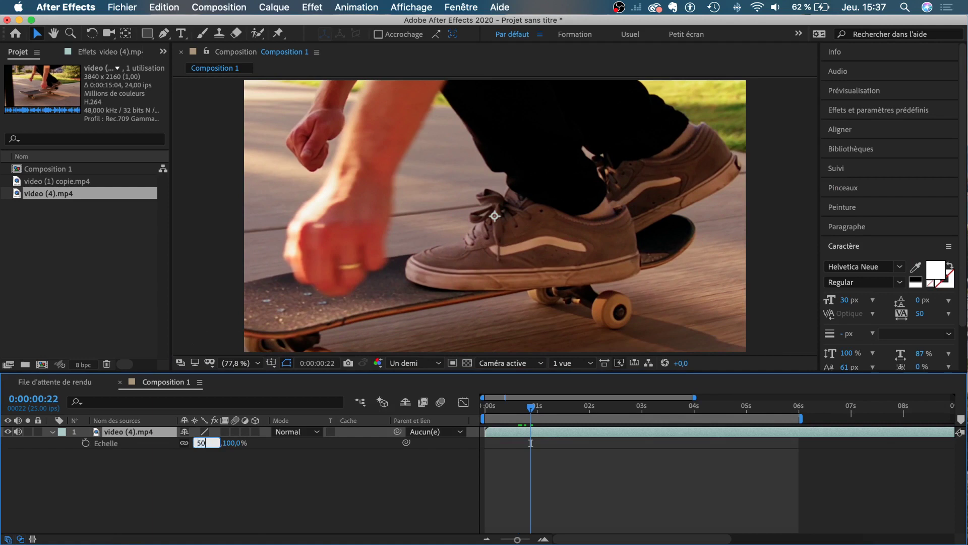
text(50)
key(Return)
click(402, 497)
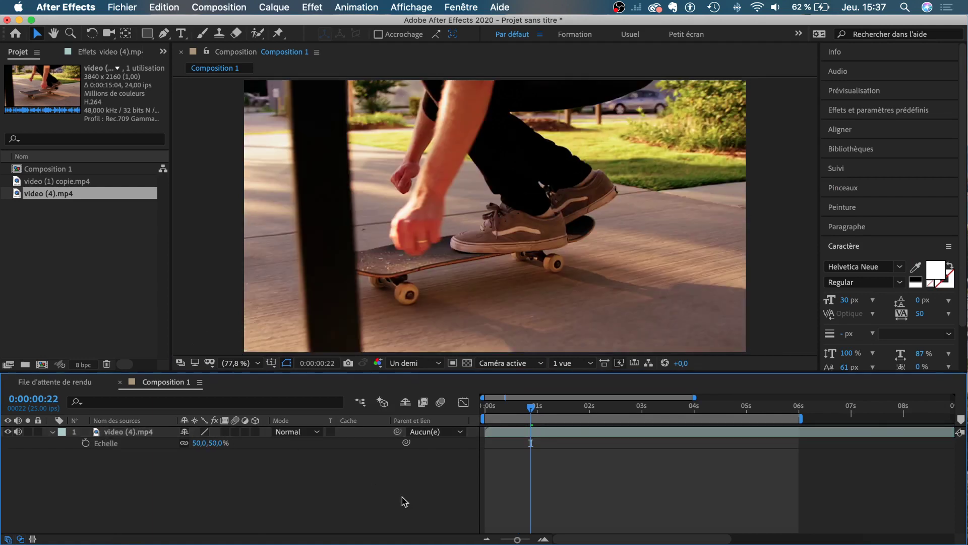
Try a quarter preview resolution, and settle on Un tiers (one third) for the composition
drag(530, 407, 512, 407)
click(425, 365)
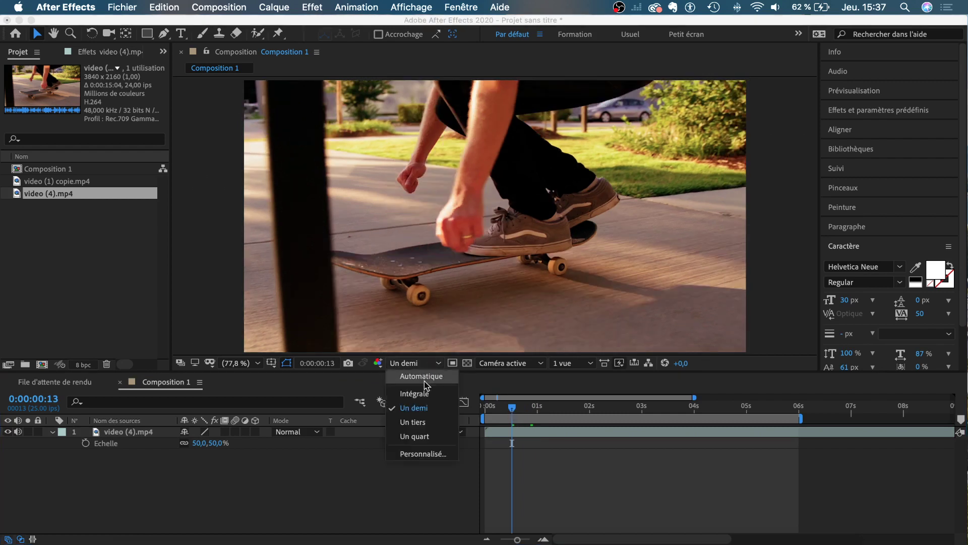
click(424, 436)
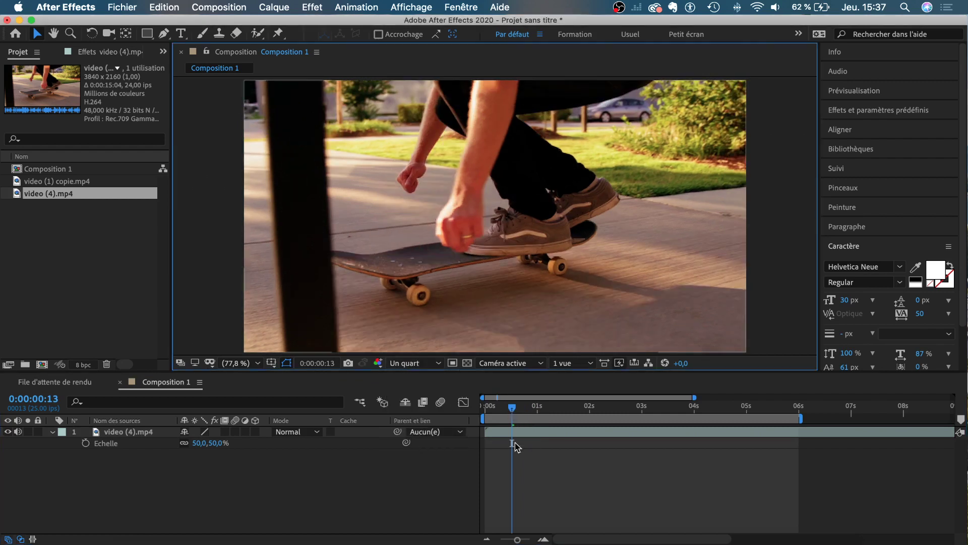
click(413, 362)
click(414, 422)
Scrub the skateboard clip to 5 seconds, return to the start and preview it at its original speed
click(510, 415)
drag(513, 410, 747, 409)
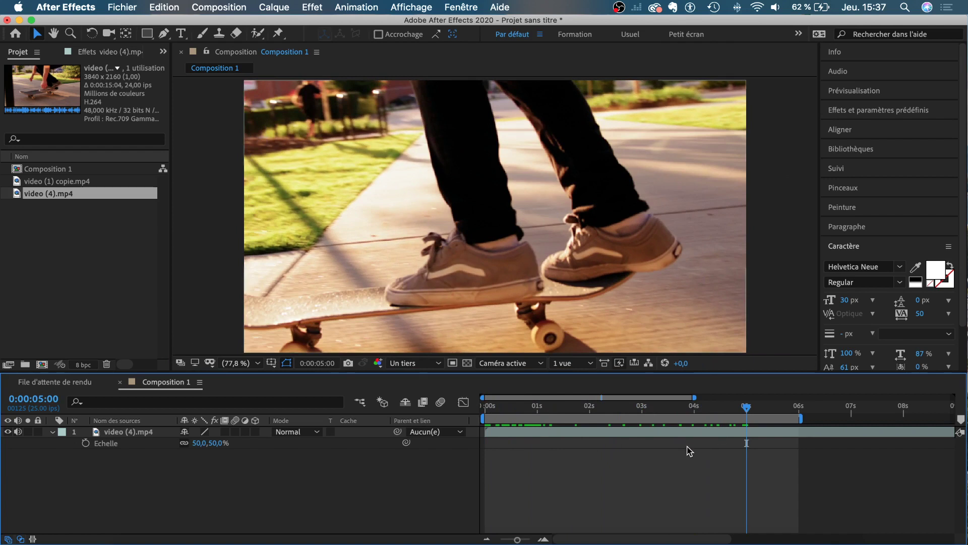
key(minus)
key(minus)
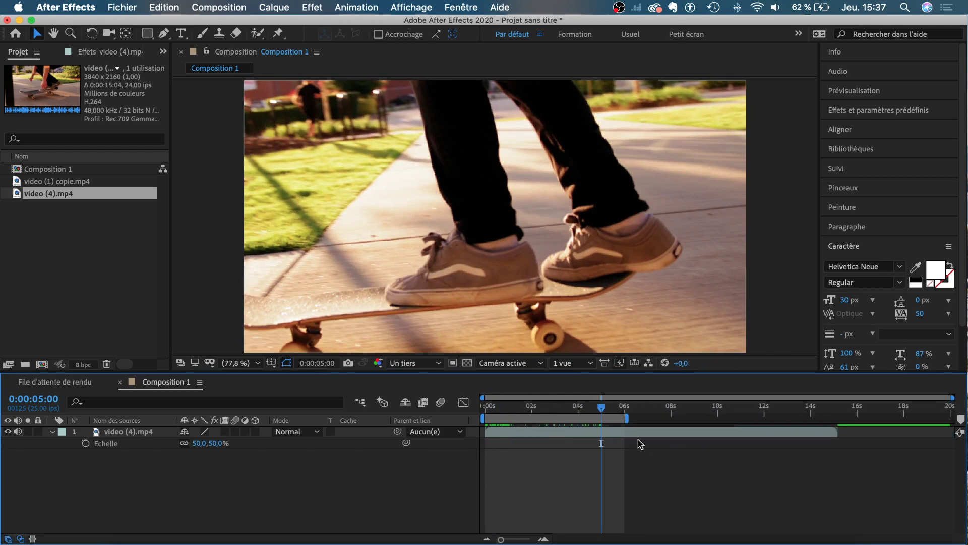
drag(613, 412, 486, 411)
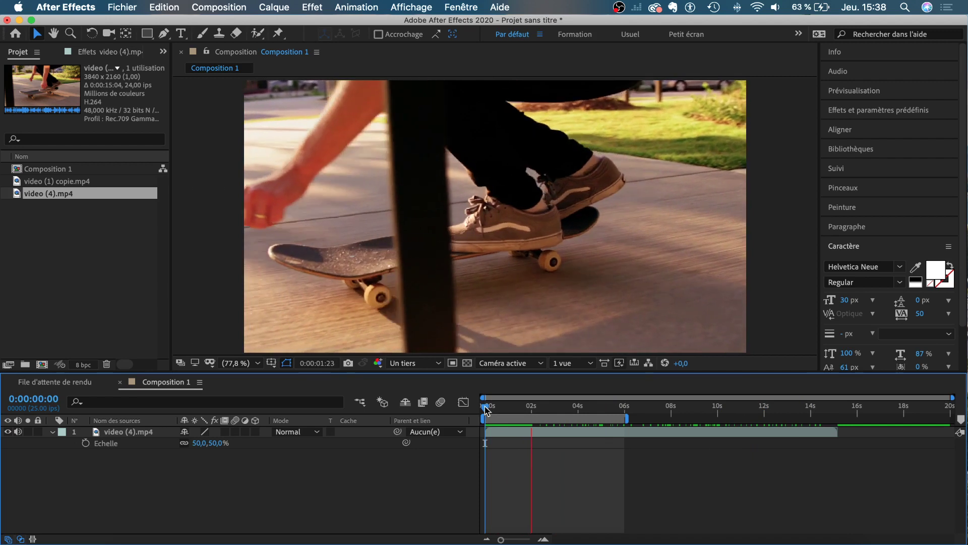
key(space)
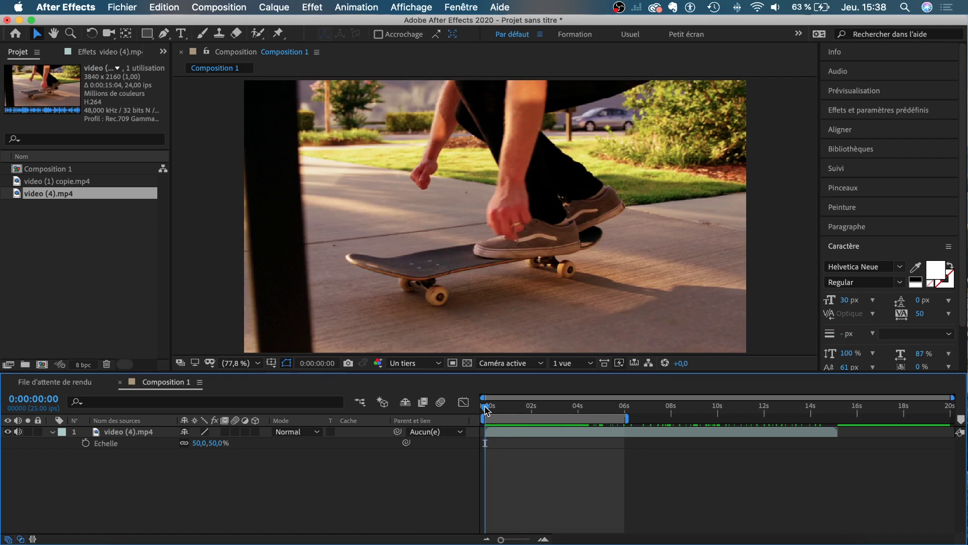
Apply time stretching (Extension temporelle) to the video (4).mp4 layer, shortening it to about 3 seconds
click(136, 432)
right_click(136, 433)
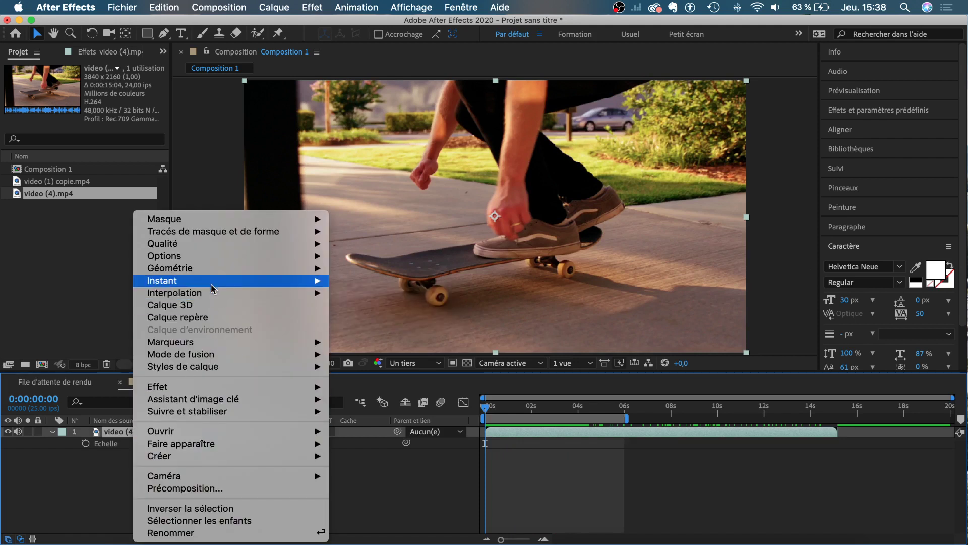
mouse_move(214, 281)
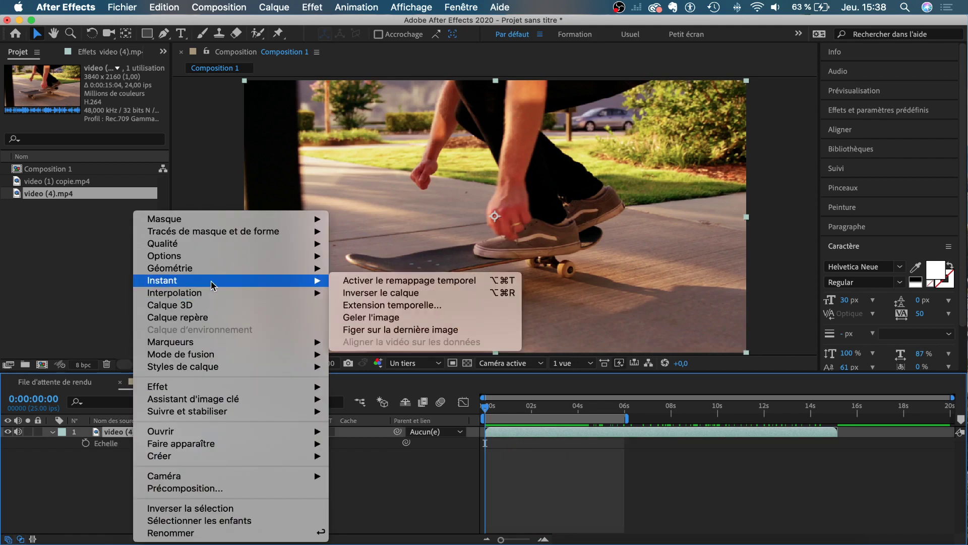
click(376, 305)
click(379, 188)
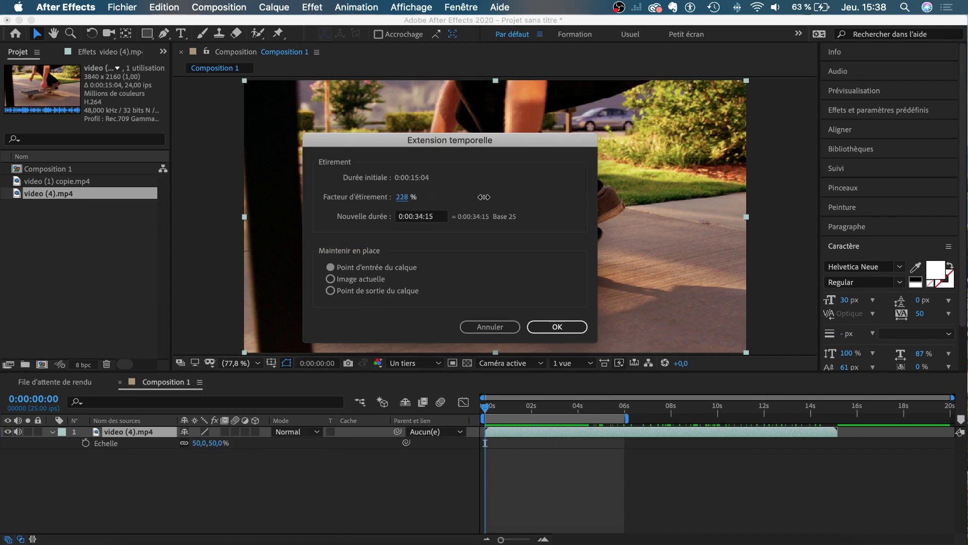
mouse_move(409, 193)
mouse_down()
mouse_move(309, 190)
mouse_move(399, 197)
mouse_up()
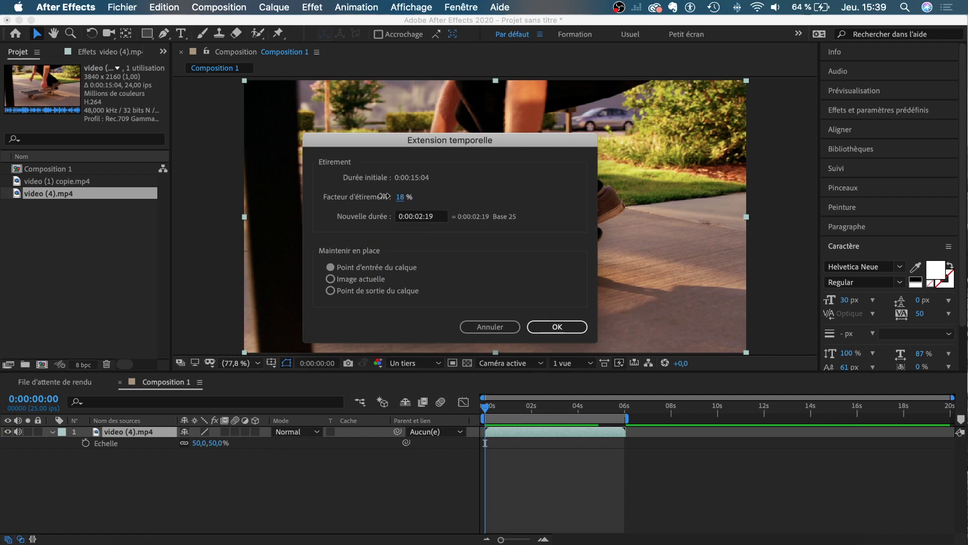
click(550, 325)
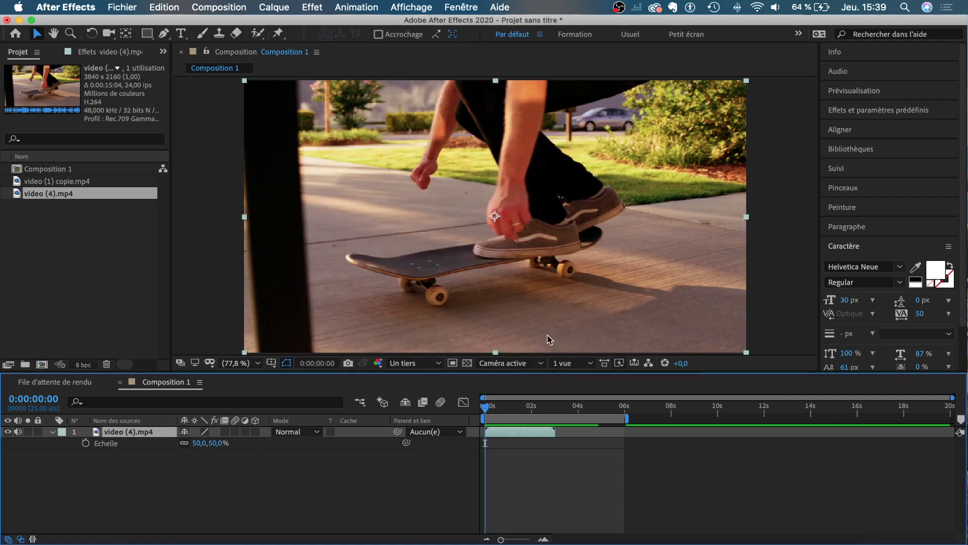
Shorten the composition's work area to end at about 3 seconds, matching the compressed video layer
drag(628, 418, 560, 418)
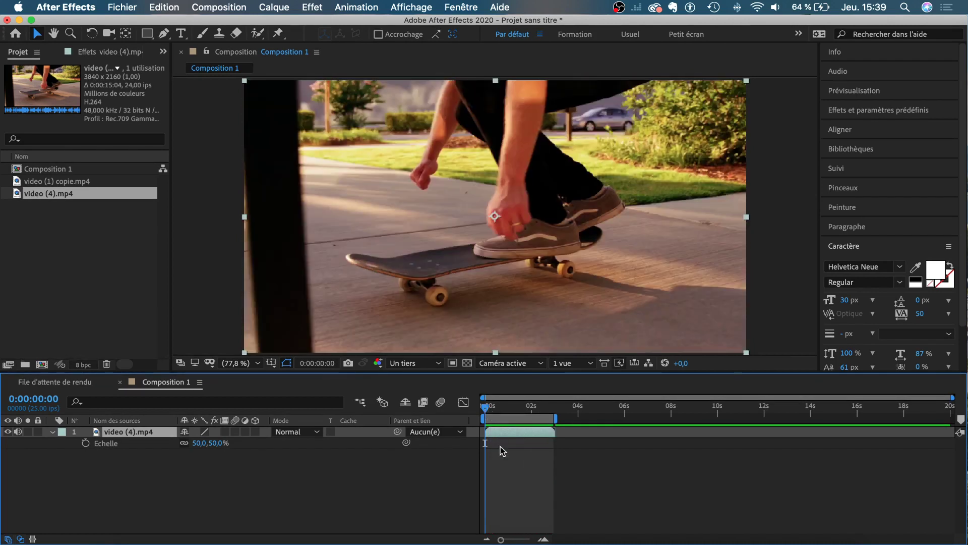
scroll(508, 449, up, 4)
scroll(508, 449, left, 3)
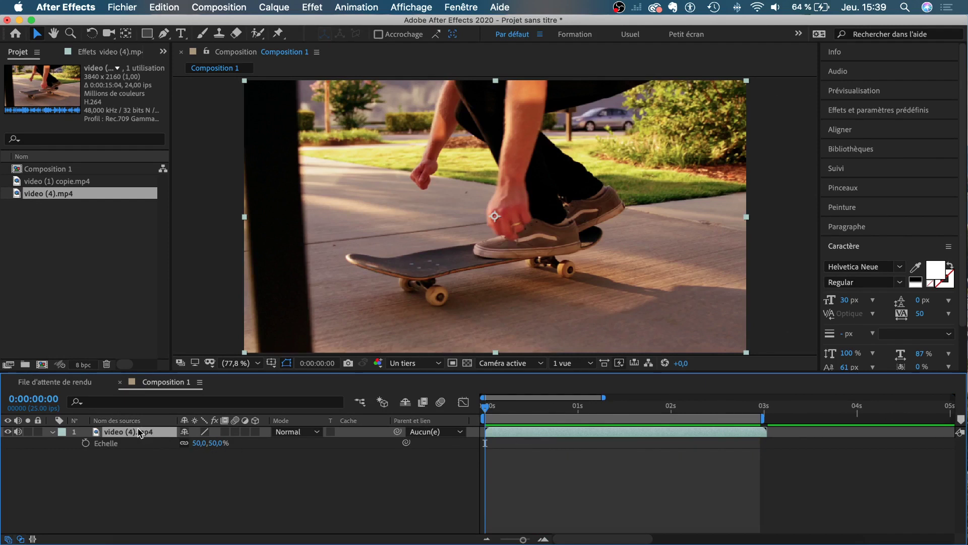
Enable time remapping on the video (4).mp4 layer and add a time remap keyframe at 0:00:01:03
drag(485, 411, 590, 406)
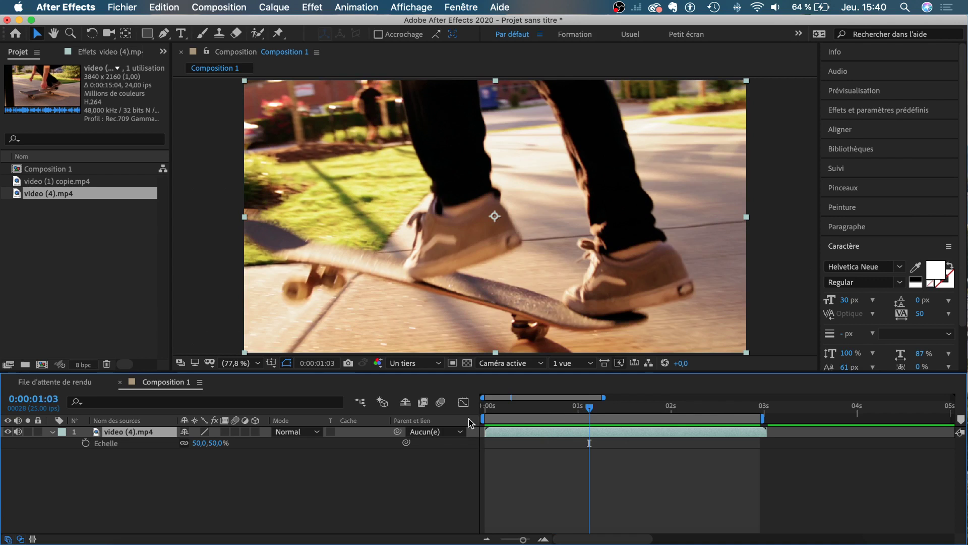
right_click(172, 433)
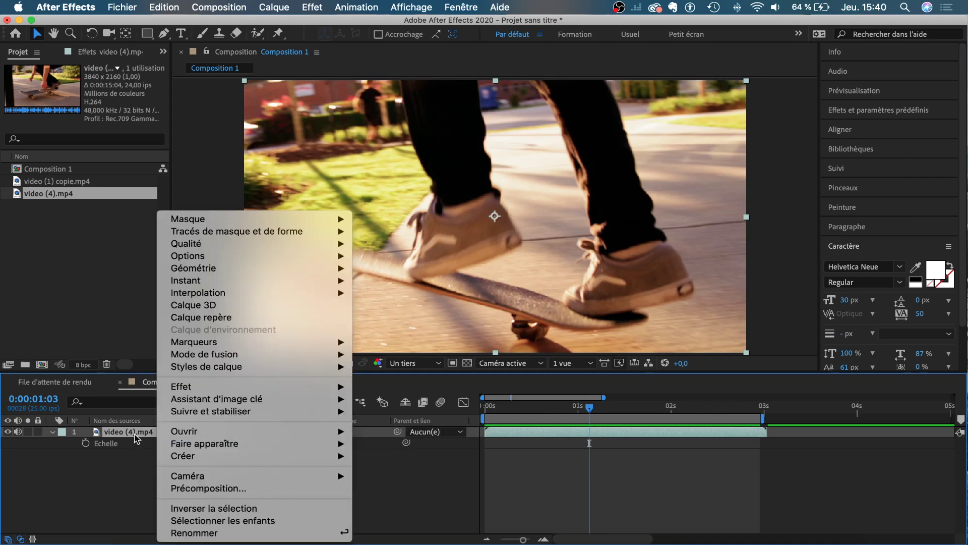
mouse_move(319, 281)
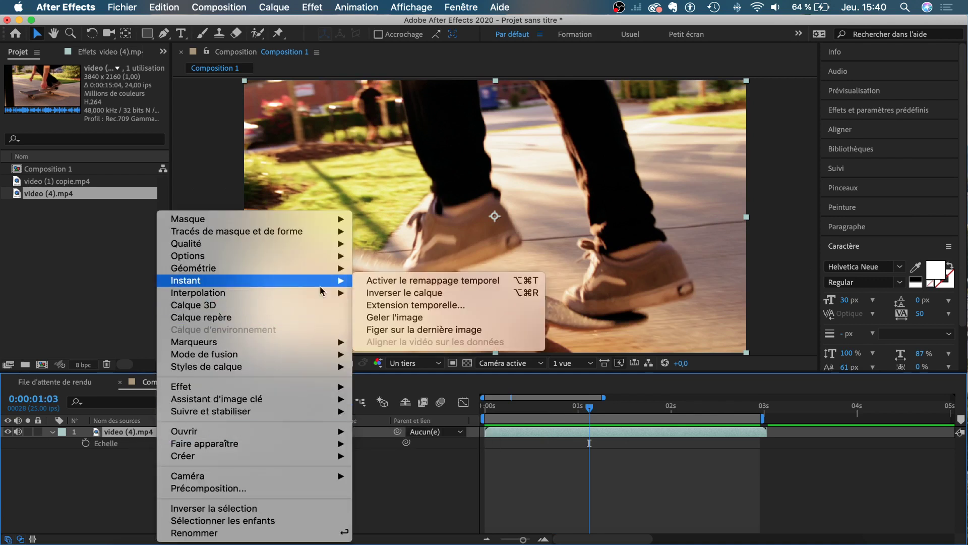
click(396, 283)
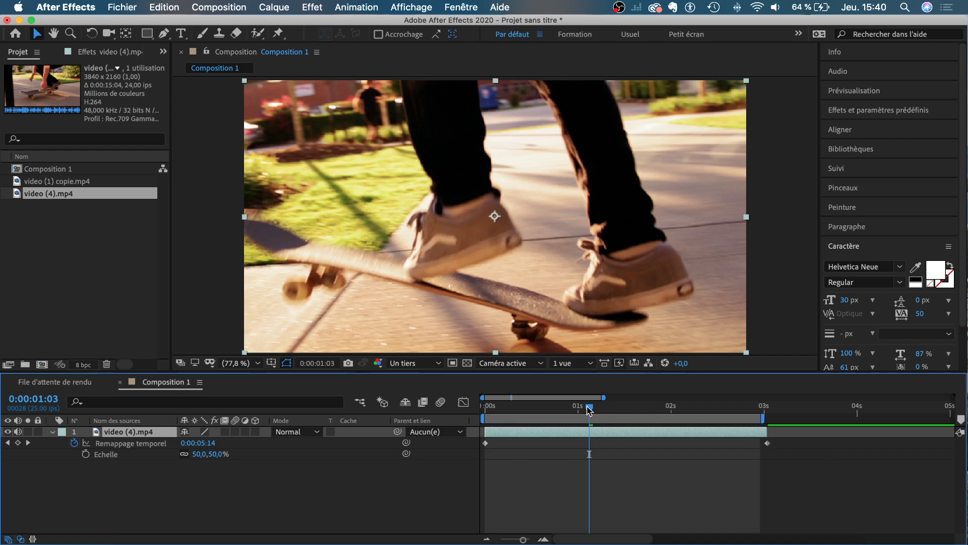
drag(587, 407, 587, 407)
click(17, 443)
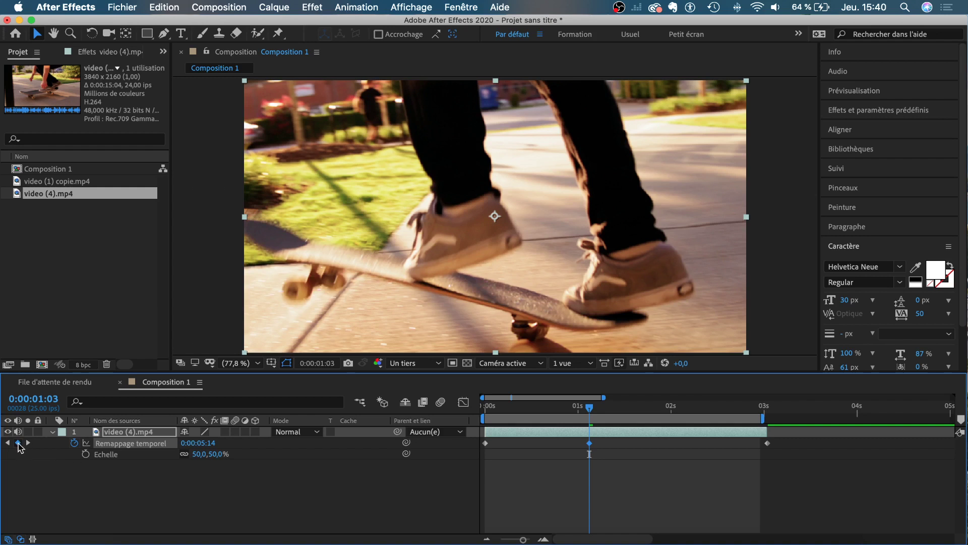
Add a time remap keyframe at 0:00:02:03, and shift it and the final keyframe to about 4 and 5 seconds
drag(585, 411, 681, 413)
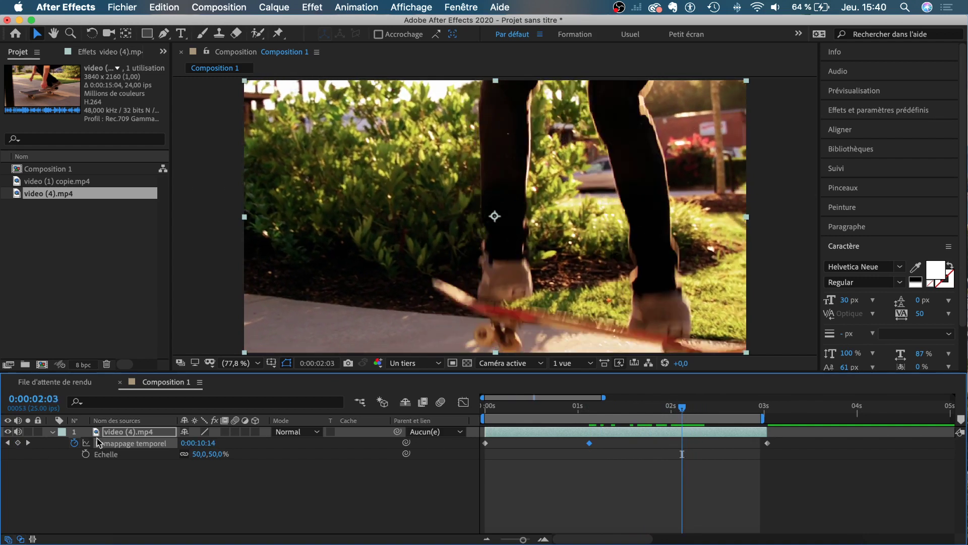
click(18, 443)
drag(659, 440, 784, 447)
drag(684, 448, 863, 450)
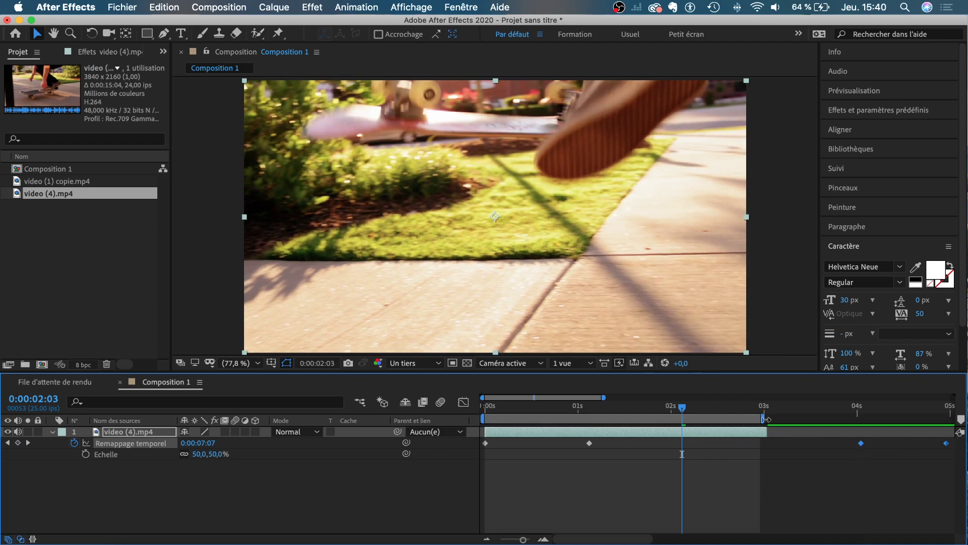
Extend the work area and the video layer's end to about 5 seconds, and preview the clip from the start
drag(765, 417, 948, 418)
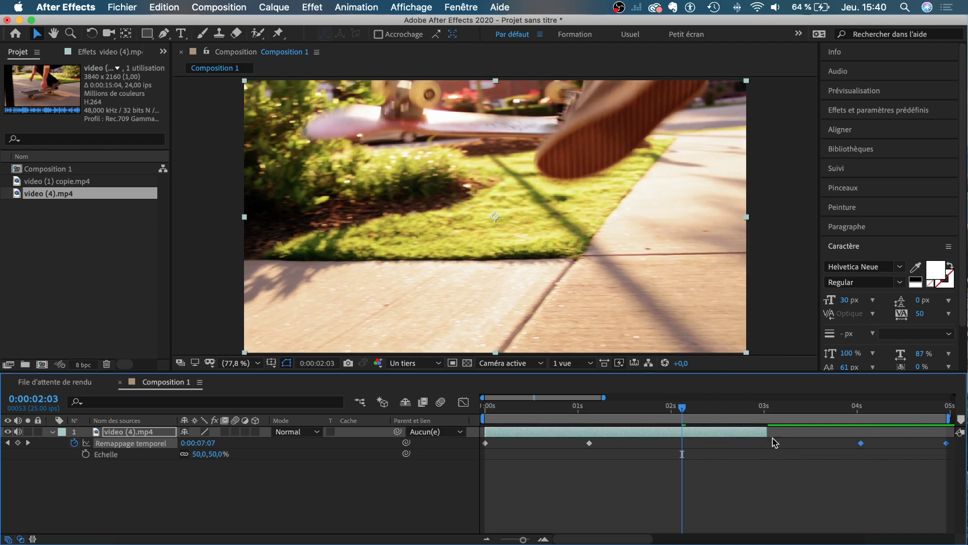
drag(766, 431, 947, 436)
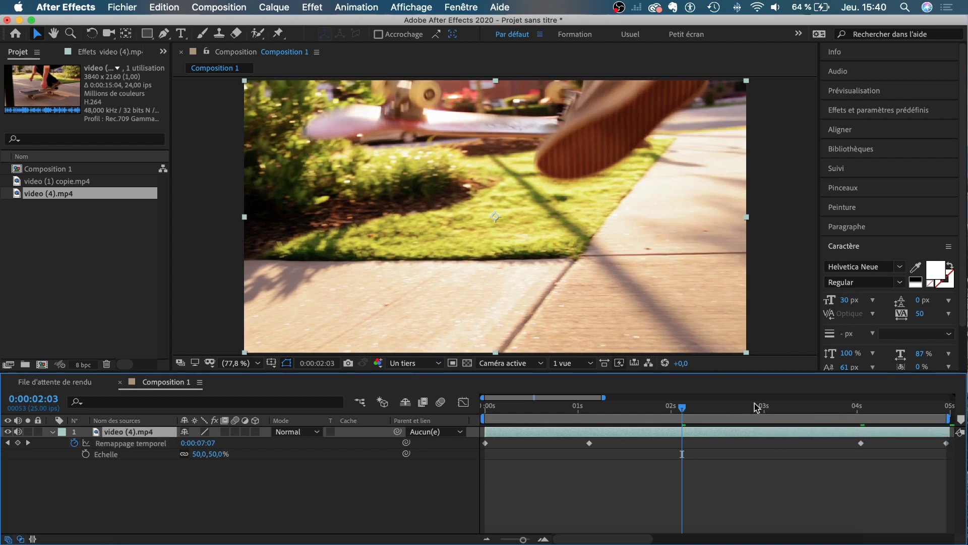
drag(519, 405, 474, 408)
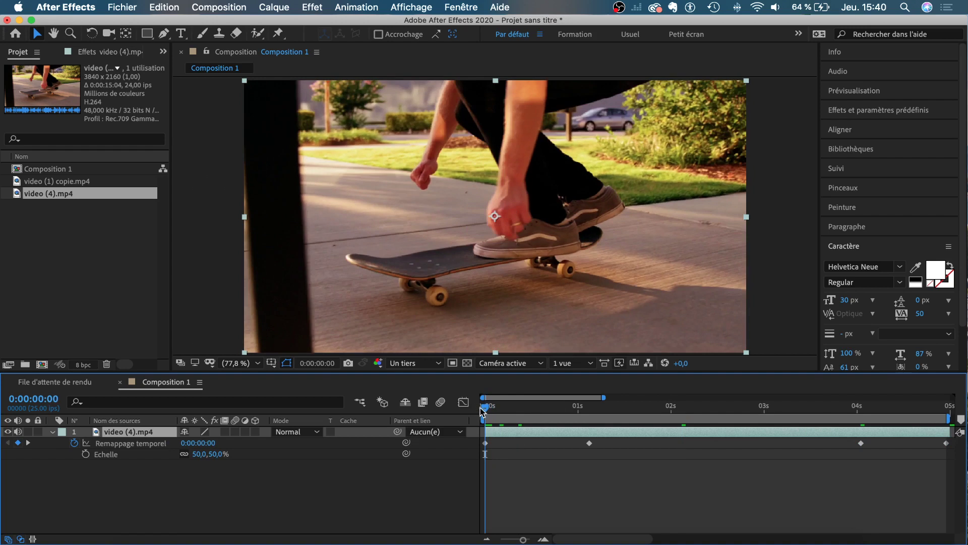
key(space)
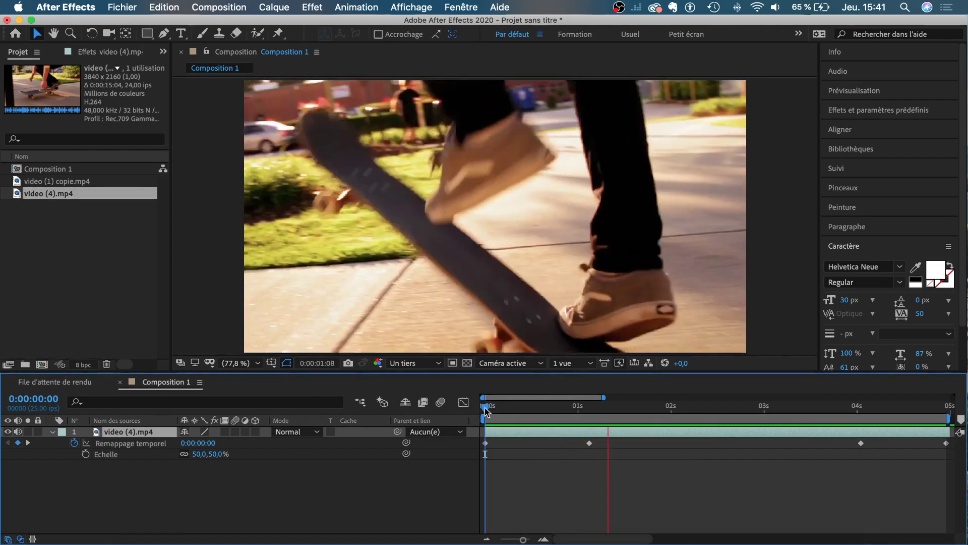
key(space)
Shift the last three time remap keyframes earlier together, placing the first of them at about 0.8 seconds
drag(575, 441, 949, 448)
scroll(726, 459, left, 10)
drag(591, 446, 562, 443)
click(787, 475)
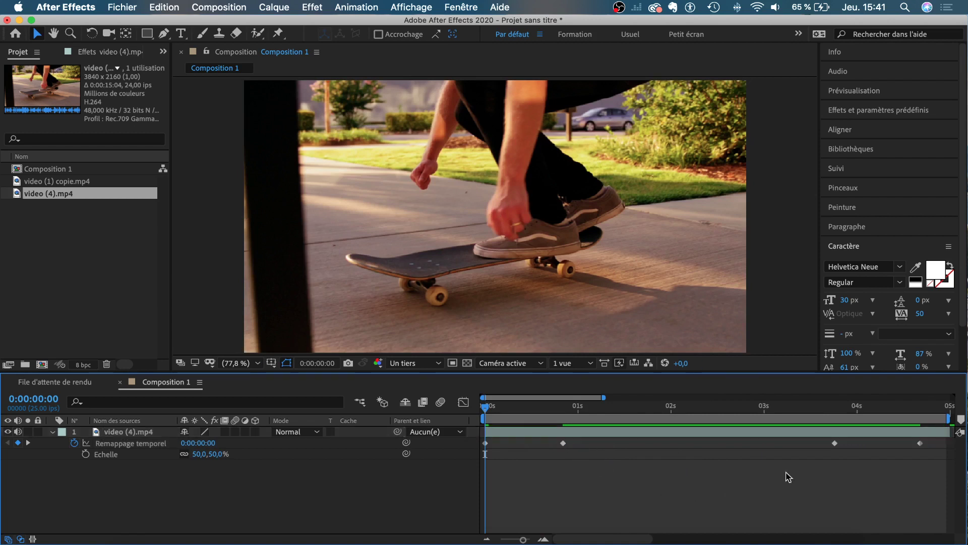
Move the last time remap keyframe to about 4.5 seconds and preview the clip
click(919, 444)
drag(919, 443, 902, 445)
key(space)
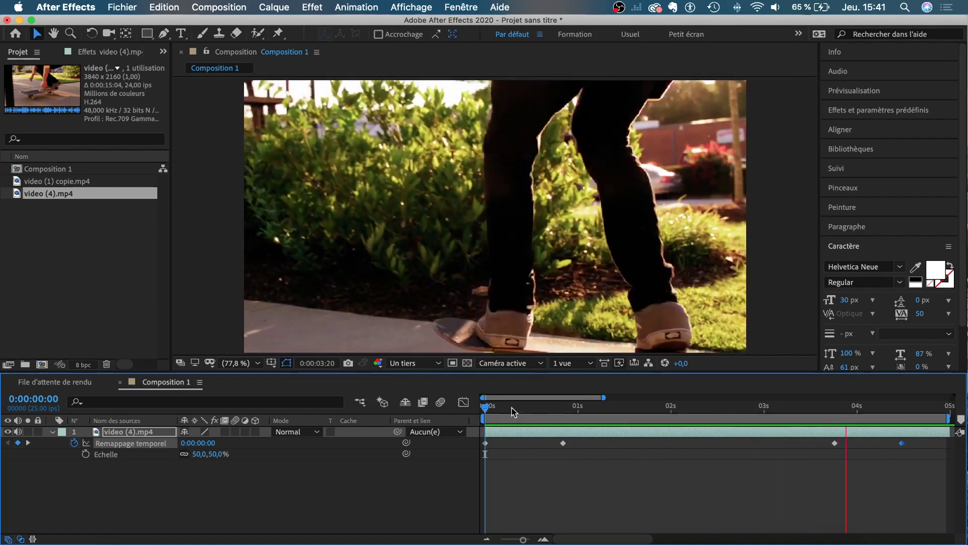
click(817, 407)
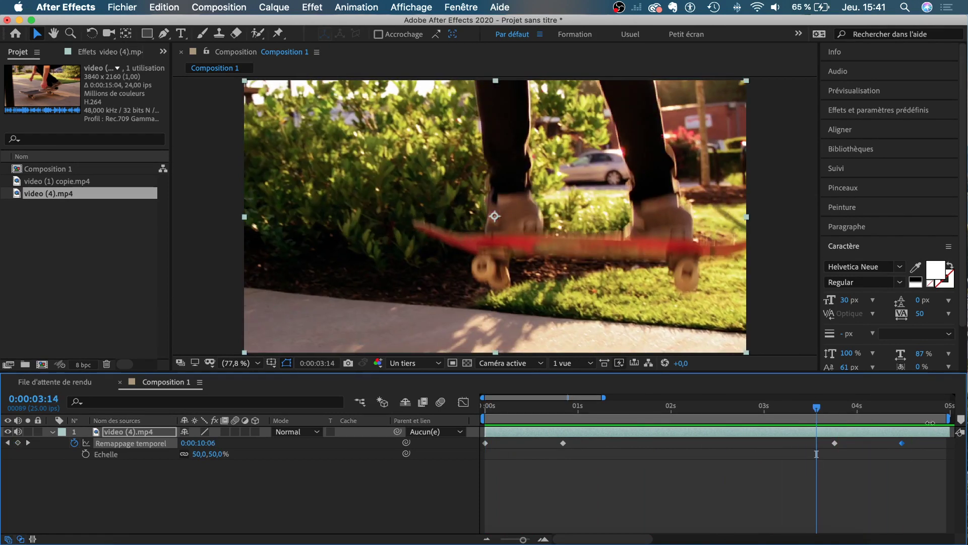
End the work area at the last time remap keyframe and preview the clip from the start
drag(949, 419, 907, 420)
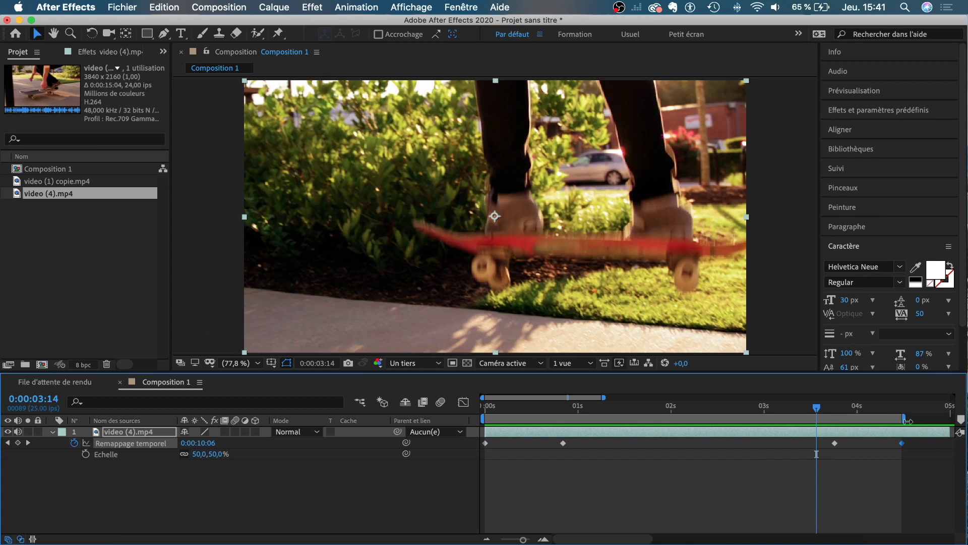
drag(527, 406, 485, 407)
key(space)
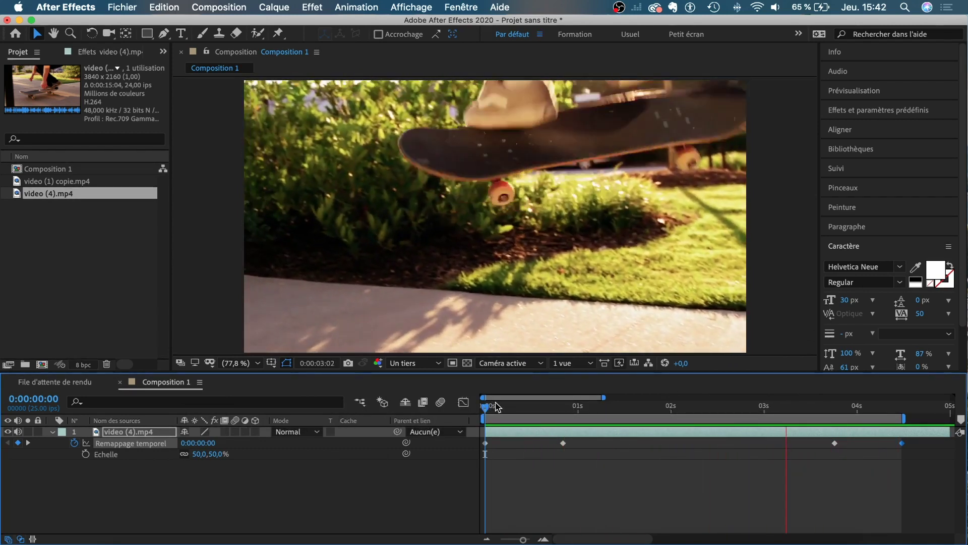
Open the time remap curve in the graph editor, using the value graph (Modifier le graphique de valeurs)
click(529, 406)
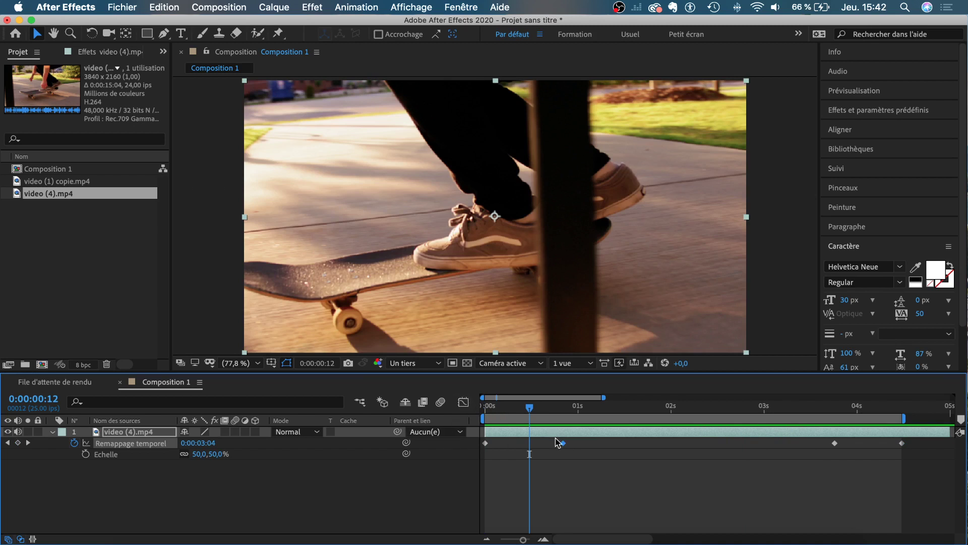
click(463, 402)
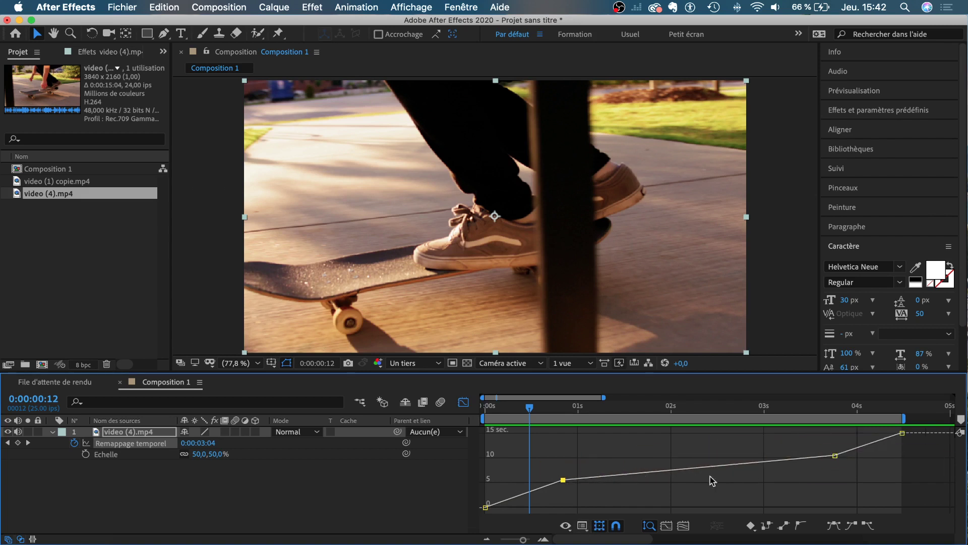
click(583, 527)
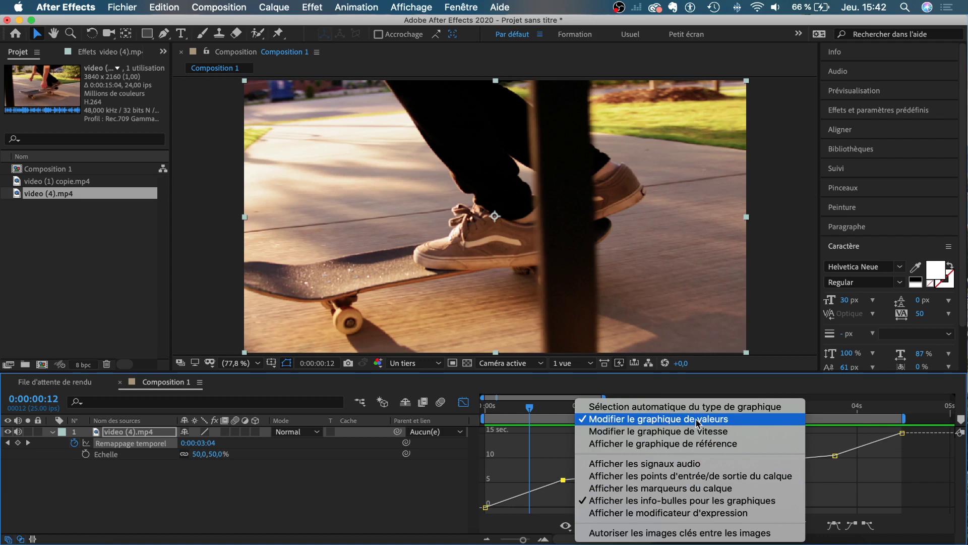
click(745, 424)
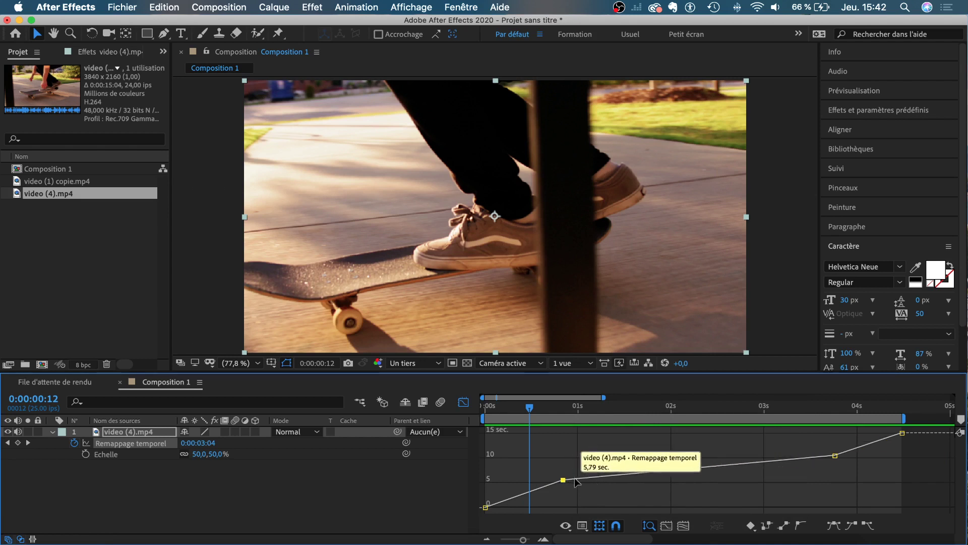
Apply Easy Ease to the two middle time remap keyframes in the value graph
shift+click(835, 455)
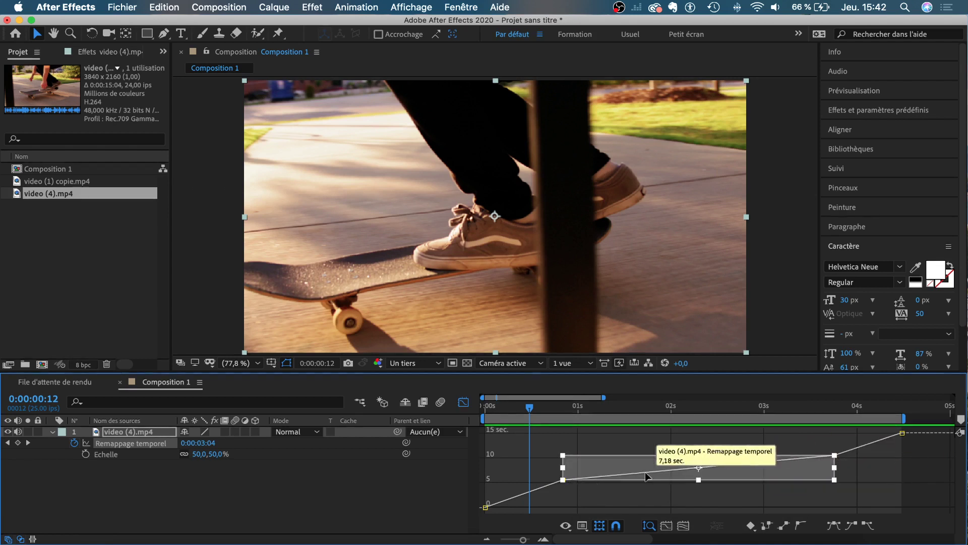
click(835, 527)
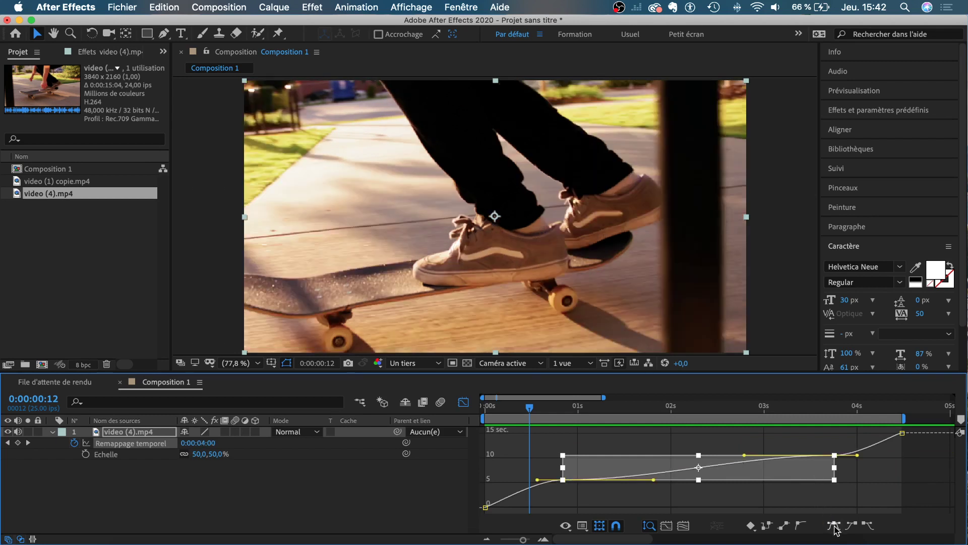
click(877, 474)
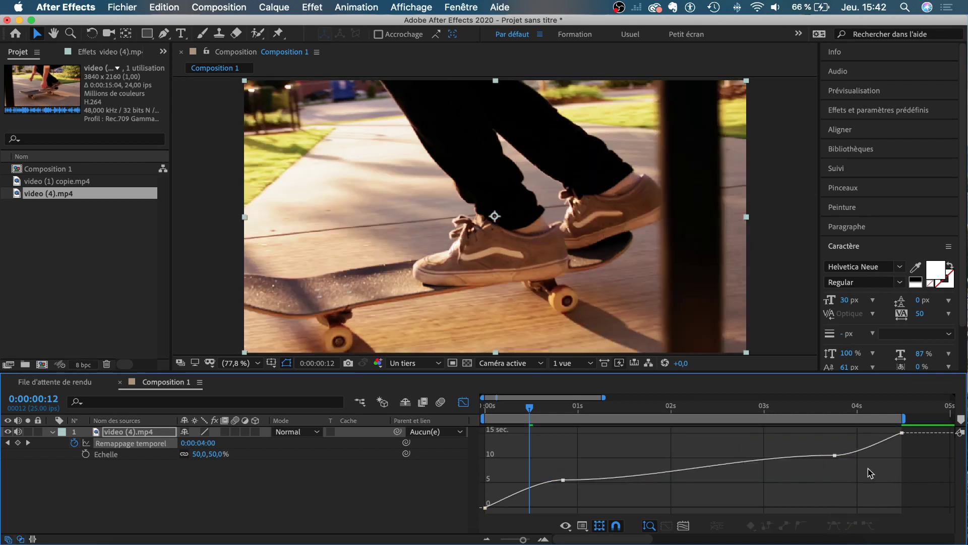
Adjust the facing handles of the two middle keyframes so the slow section between them runs in a straight line
click(767, 459)
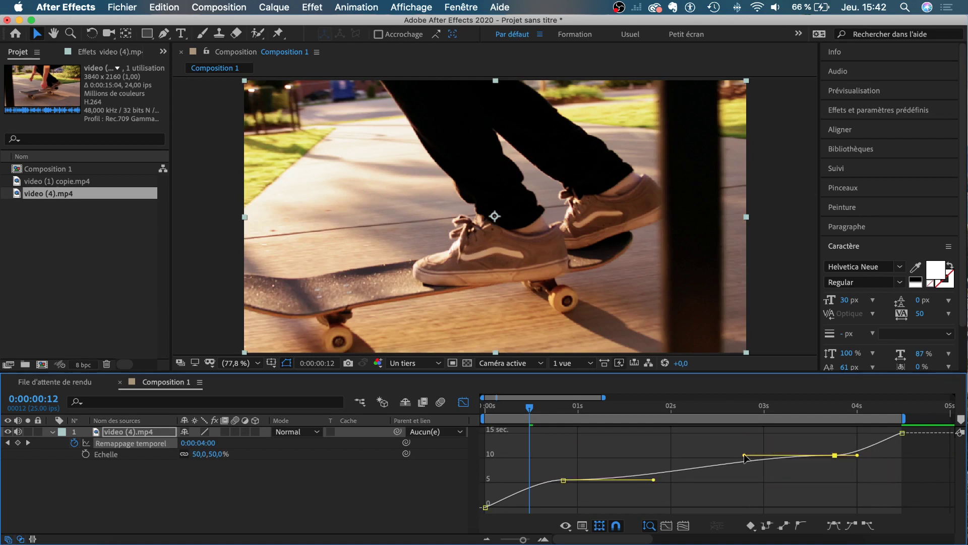
drag(746, 457, 748, 463)
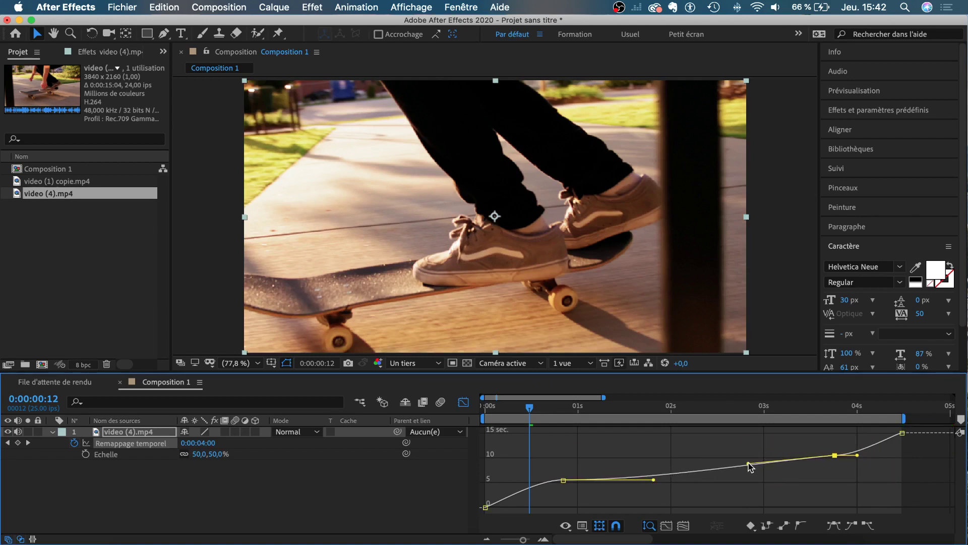
drag(654, 479, 652, 472)
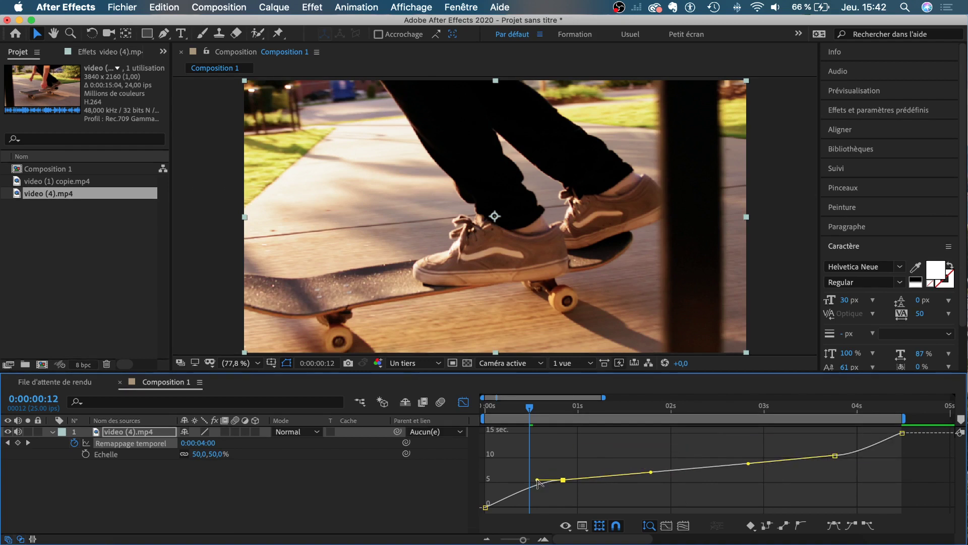
Lower and lengthen the incoming handle of the second keyframe to smooth the transition into the slow section
drag(536, 480, 529, 483)
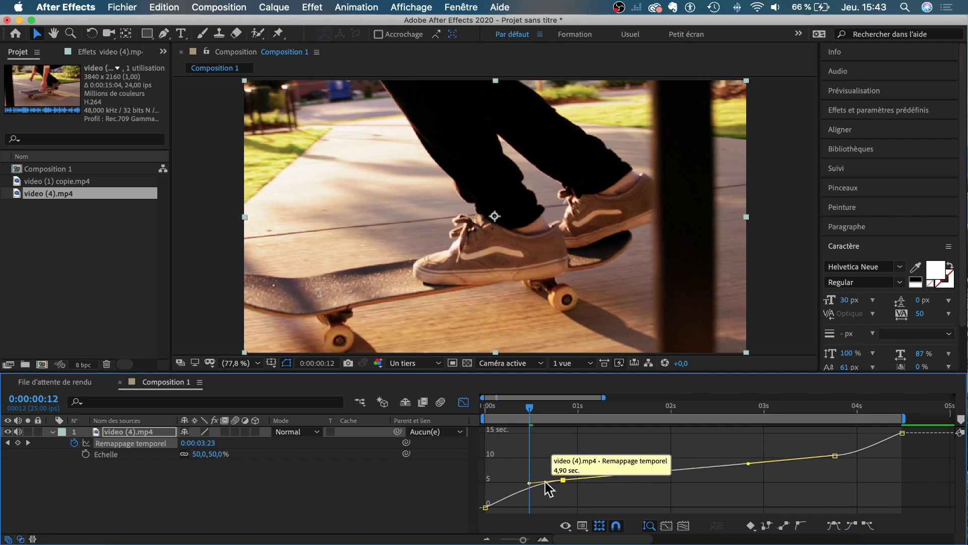
scroll(546, 482, up, 1)
scroll(546, 482, left, 3)
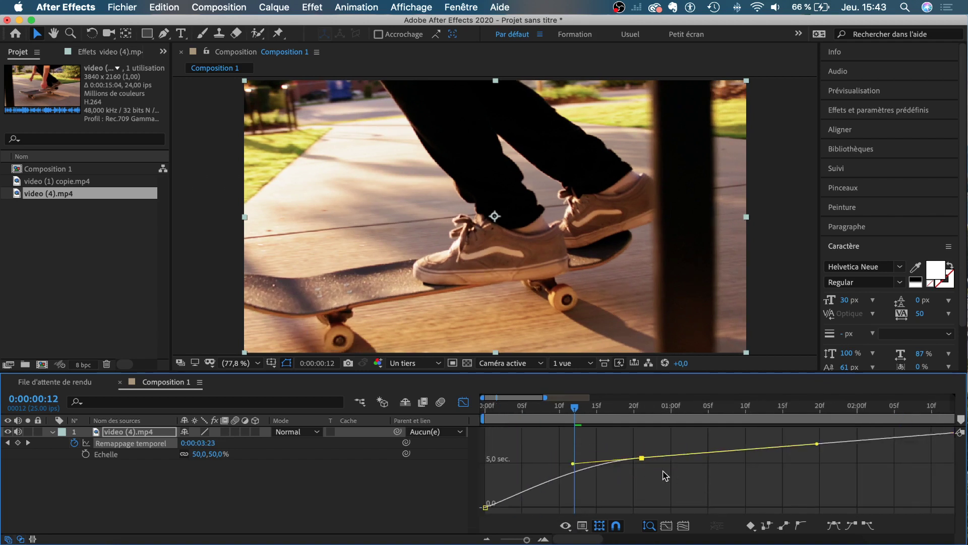
mouse_move(572, 452)
mouse_down()
mouse_move(579, 428)
mouse_move(577, 458)
mouse_move(562, 464)
mouse_up()
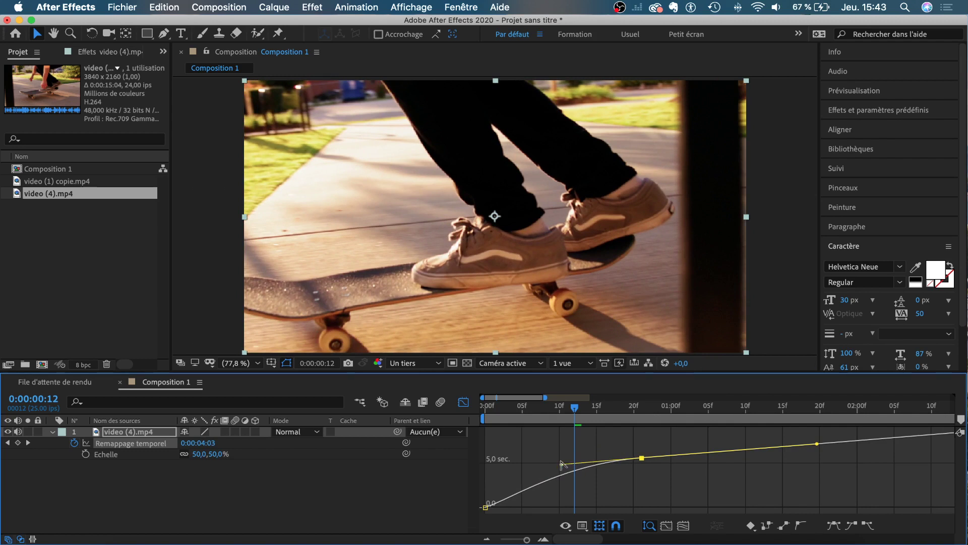
Raise and lengthen the outgoing handle of the third keyframe to smooth the acceleration after the slow section
scroll(561, 460, right, 10)
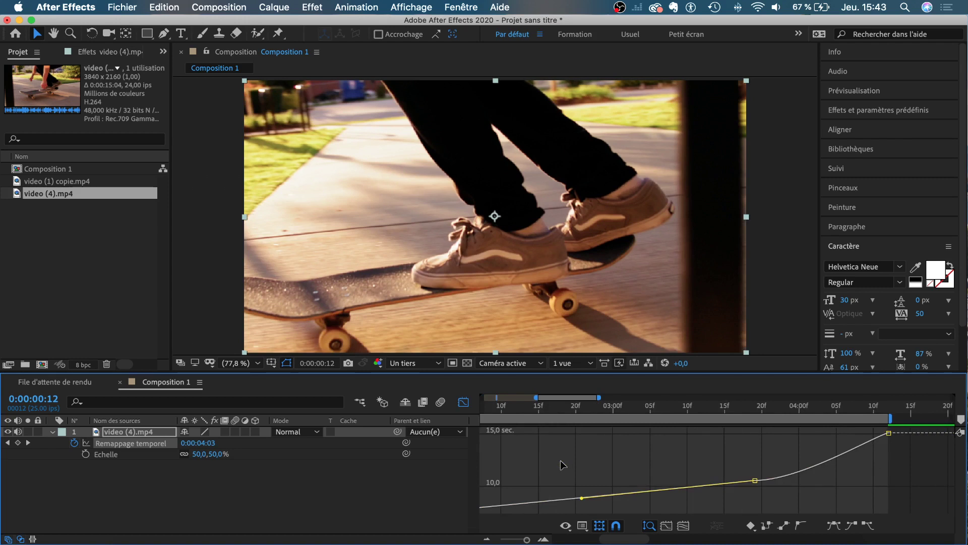
click(701, 484)
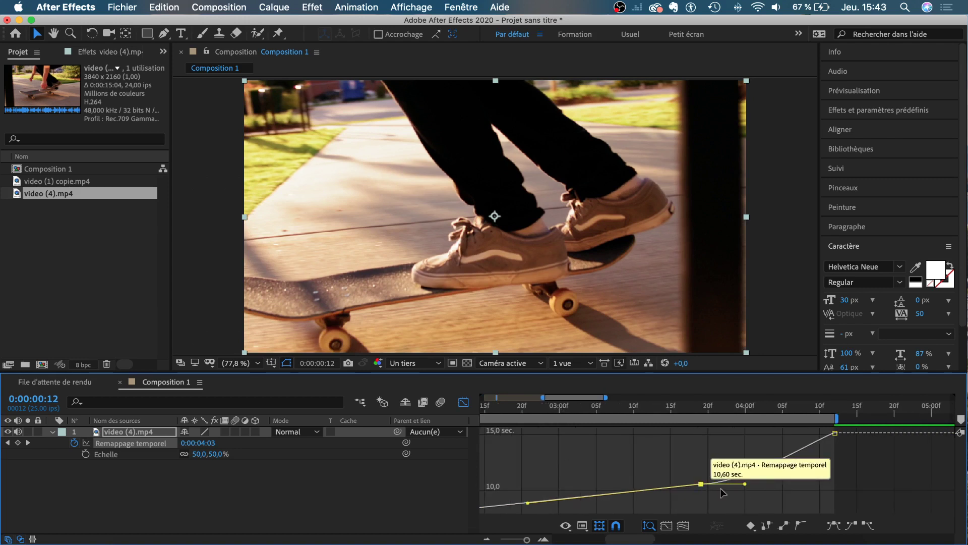
drag(746, 486, 775, 475)
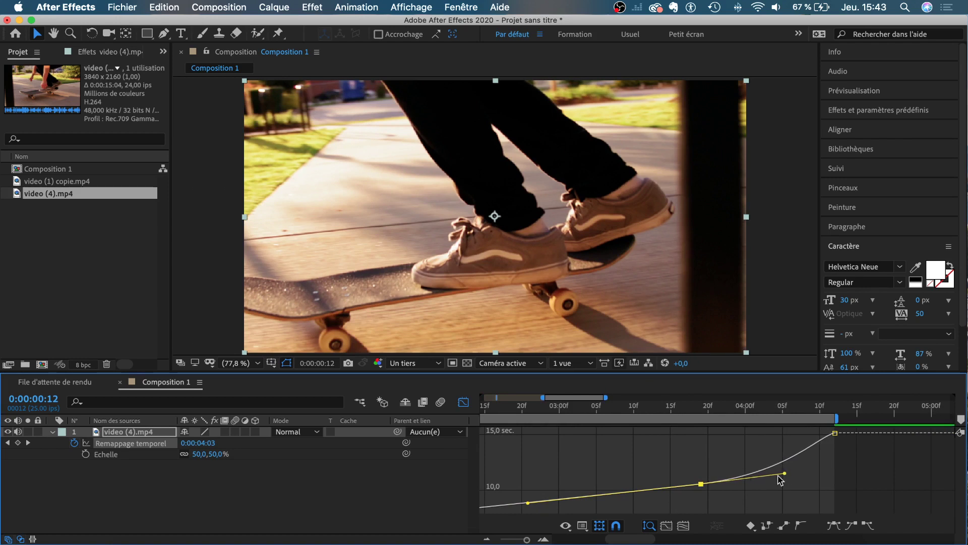
Return to the start of the composition and preview the clip with the smoothed time remap curve
scroll(780, 475, down, 3)
scroll(778, 476, left, 5)
drag(510, 411, 483, 411)
key(space)
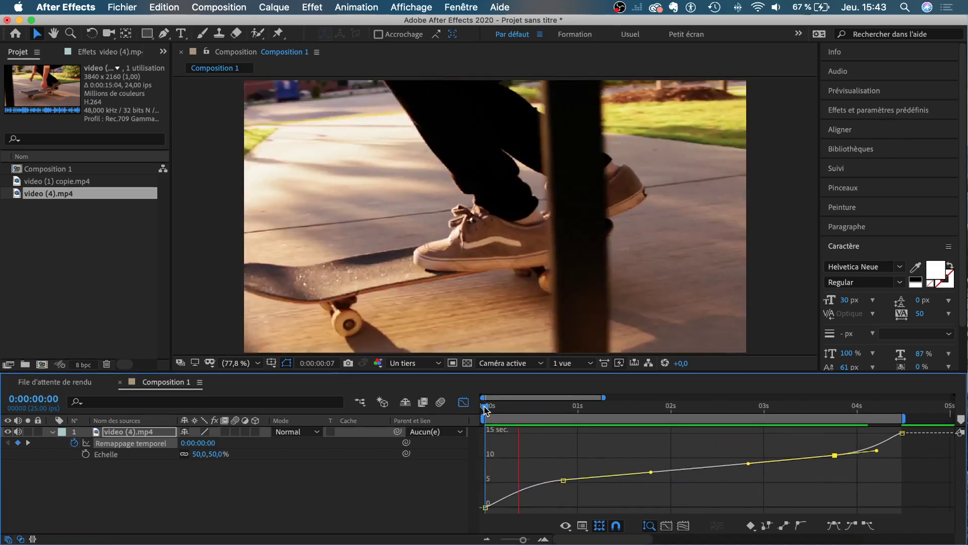